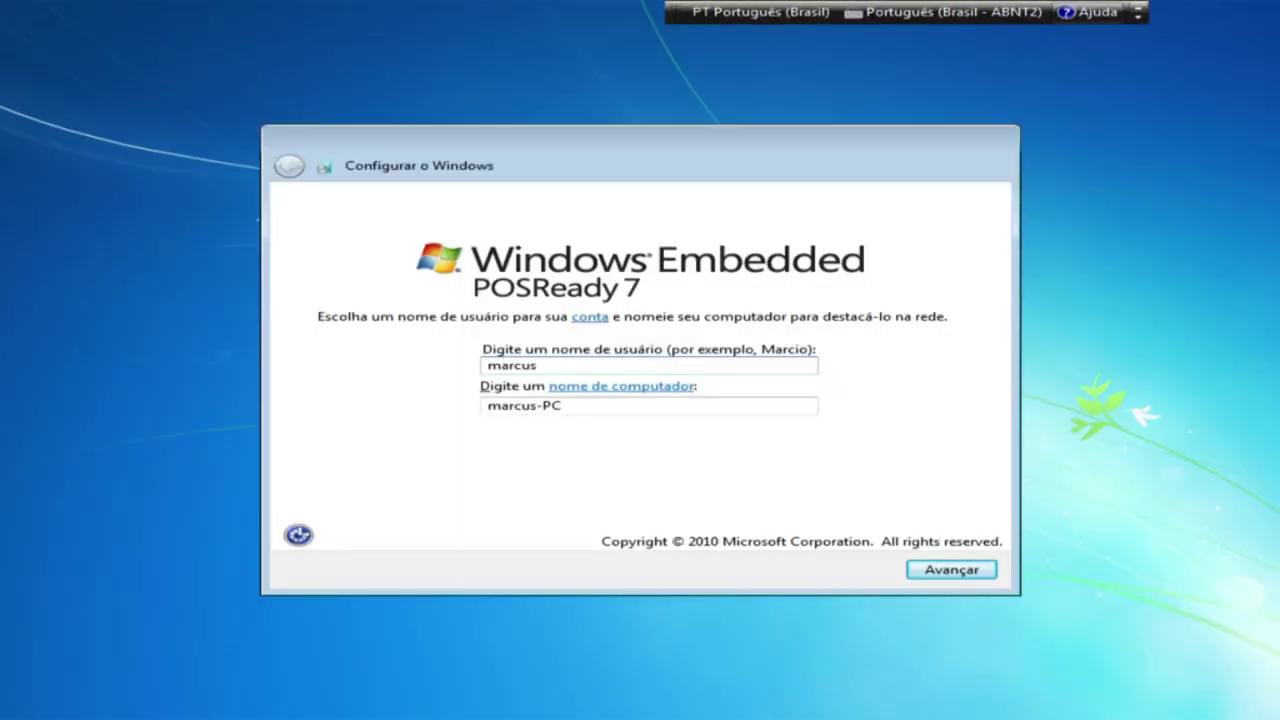
# - Accept the entered user name and computer name and continue the Windows setup
pyautogui.click(955, 569)
pyautogui.click(952, 570)
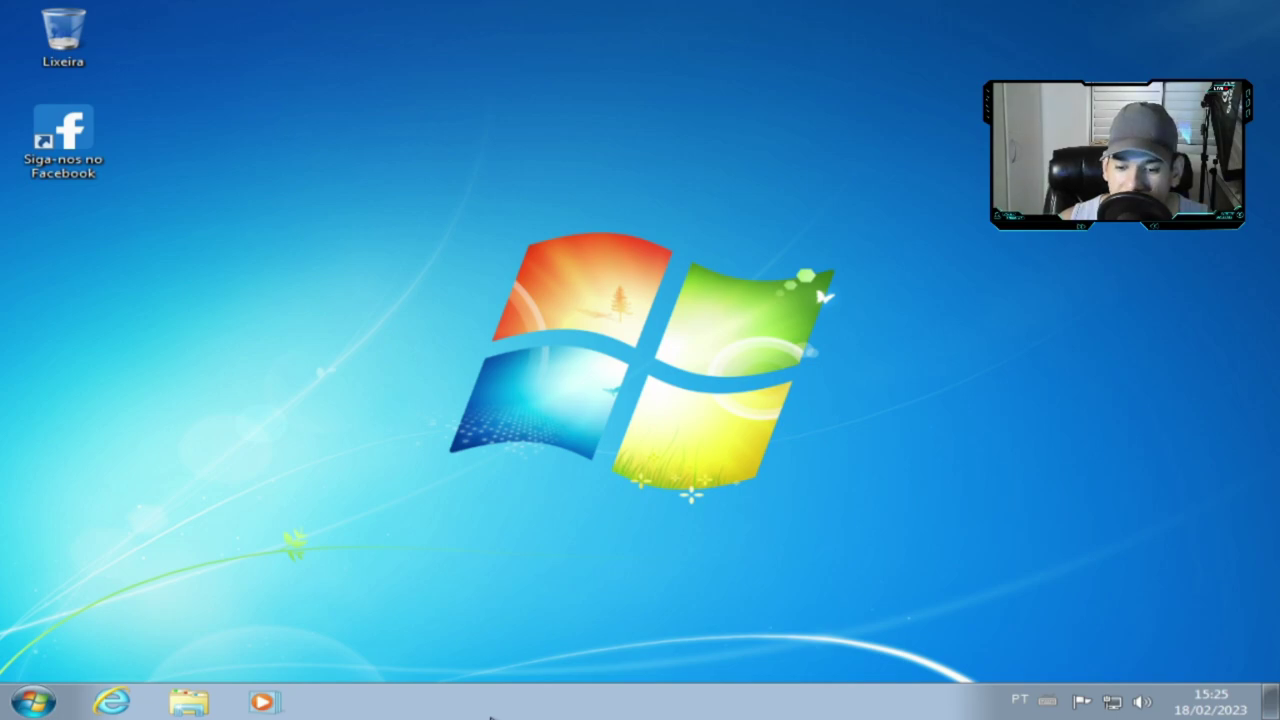
# - Open the Task Manager, examine the running processes, and close it
pyautogui.rightClick(470, 706)
pyautogui.click(567, 640)
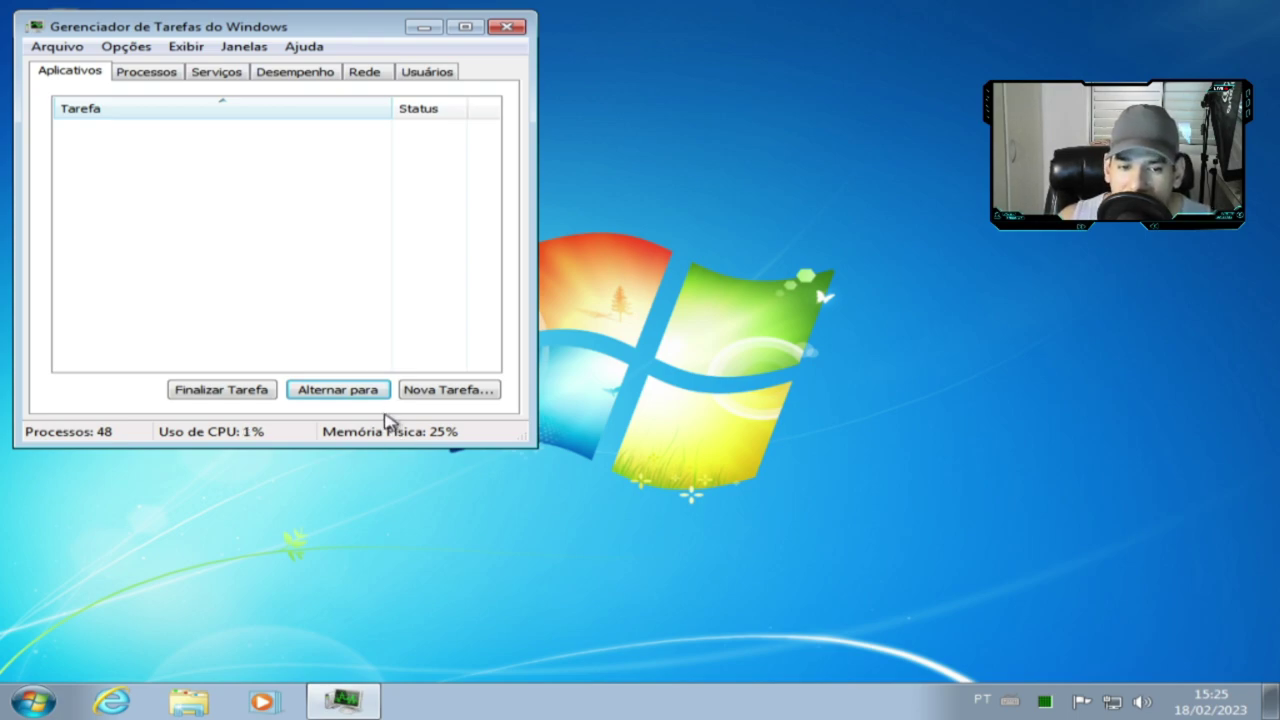
pyautogui.click(142, 72)
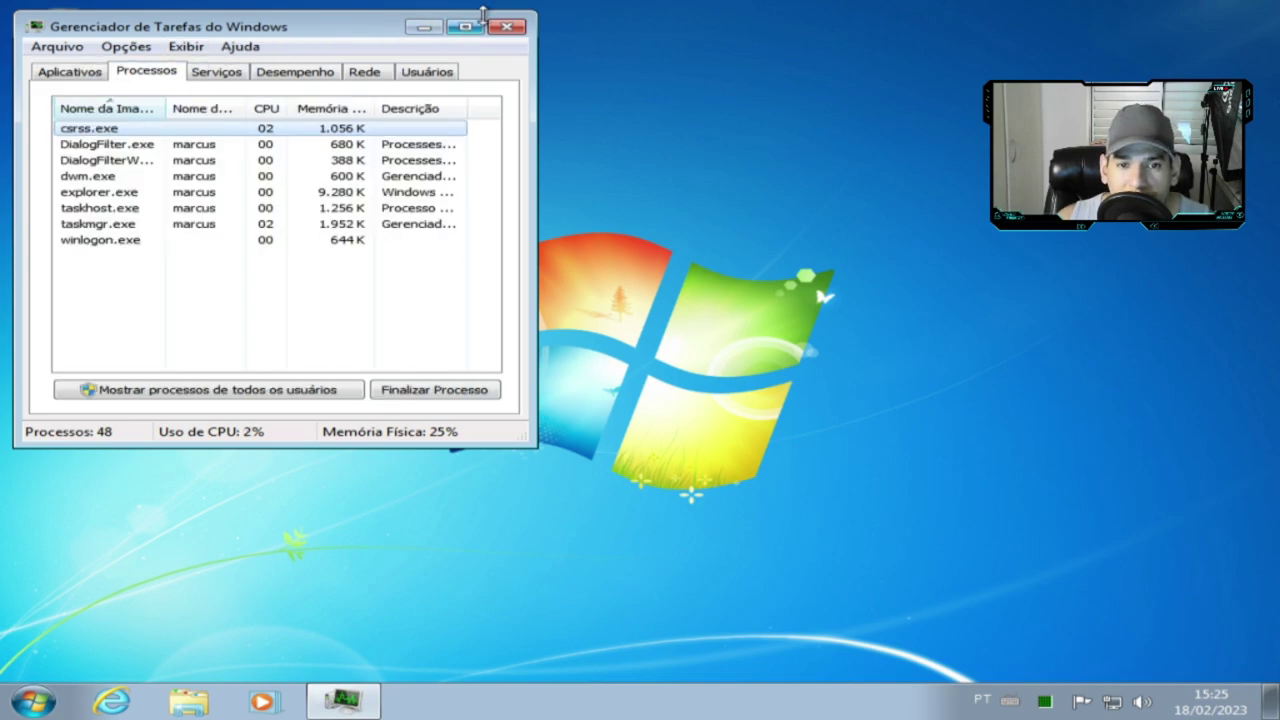
pyautogui.click(508, 27)
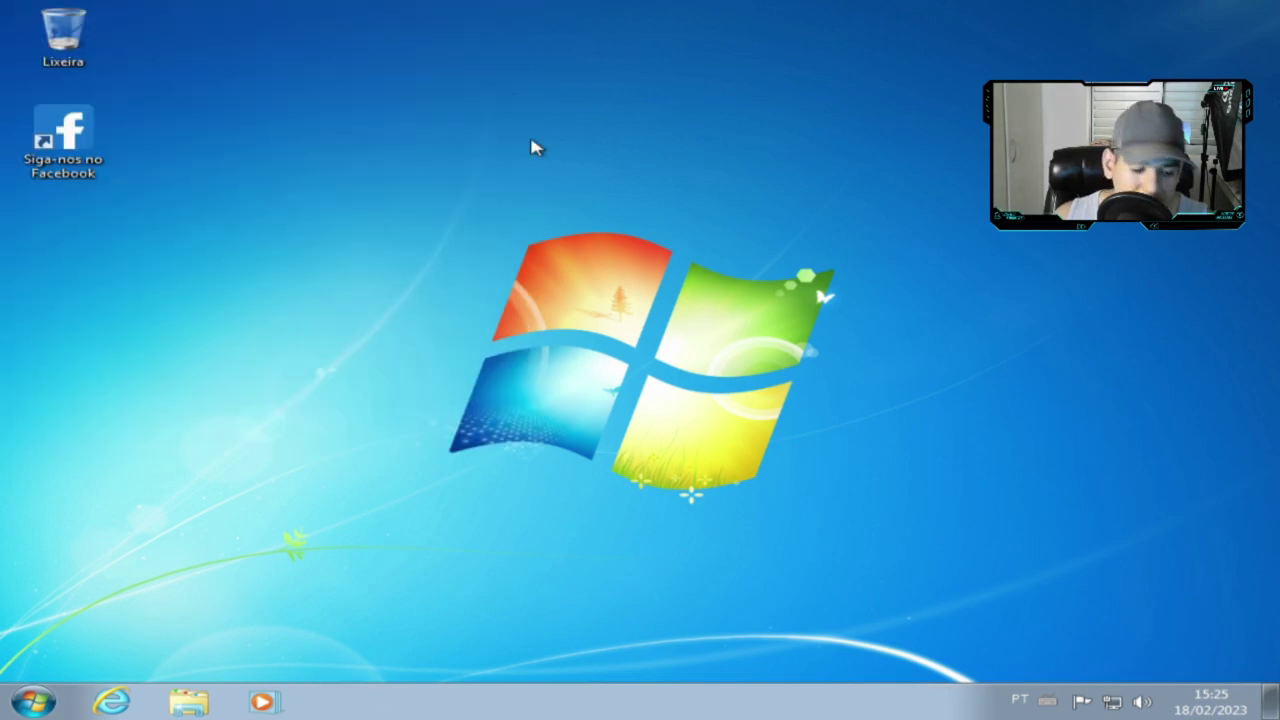
# - Run winver to check the Windows edition and version, and close the information window
pyautogui.press('super+r')
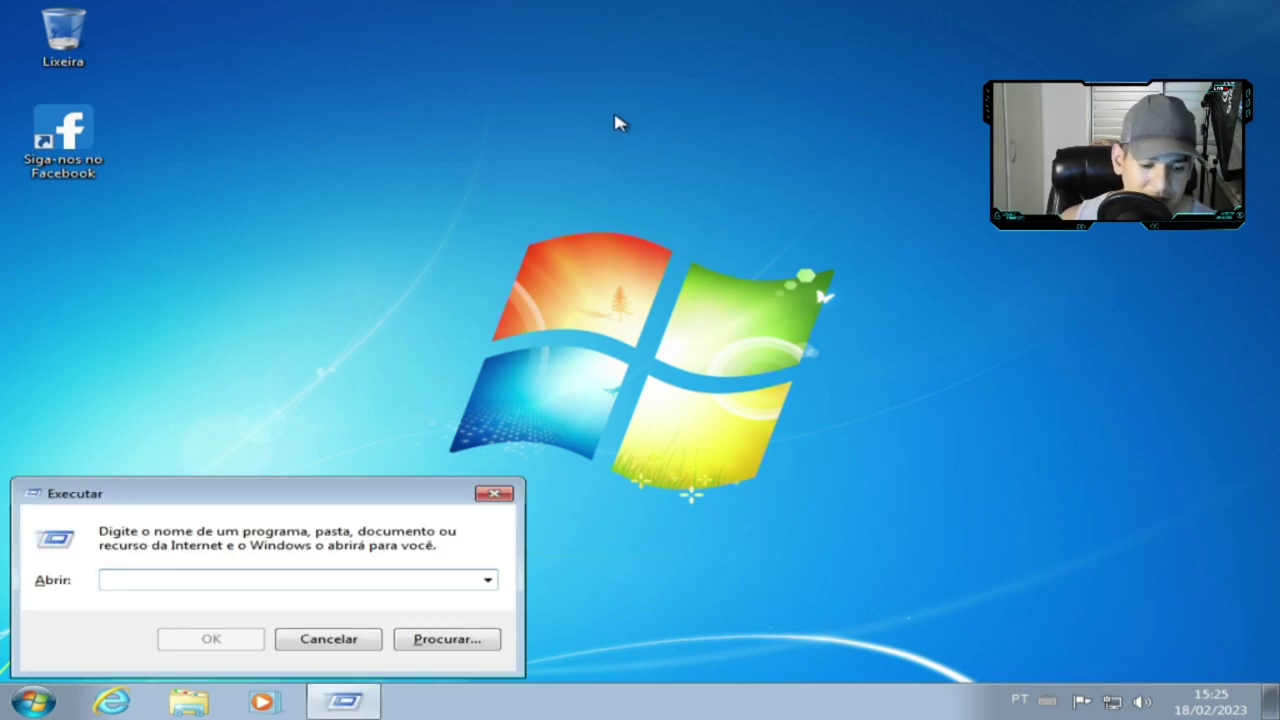
pyautogui.write('winver')
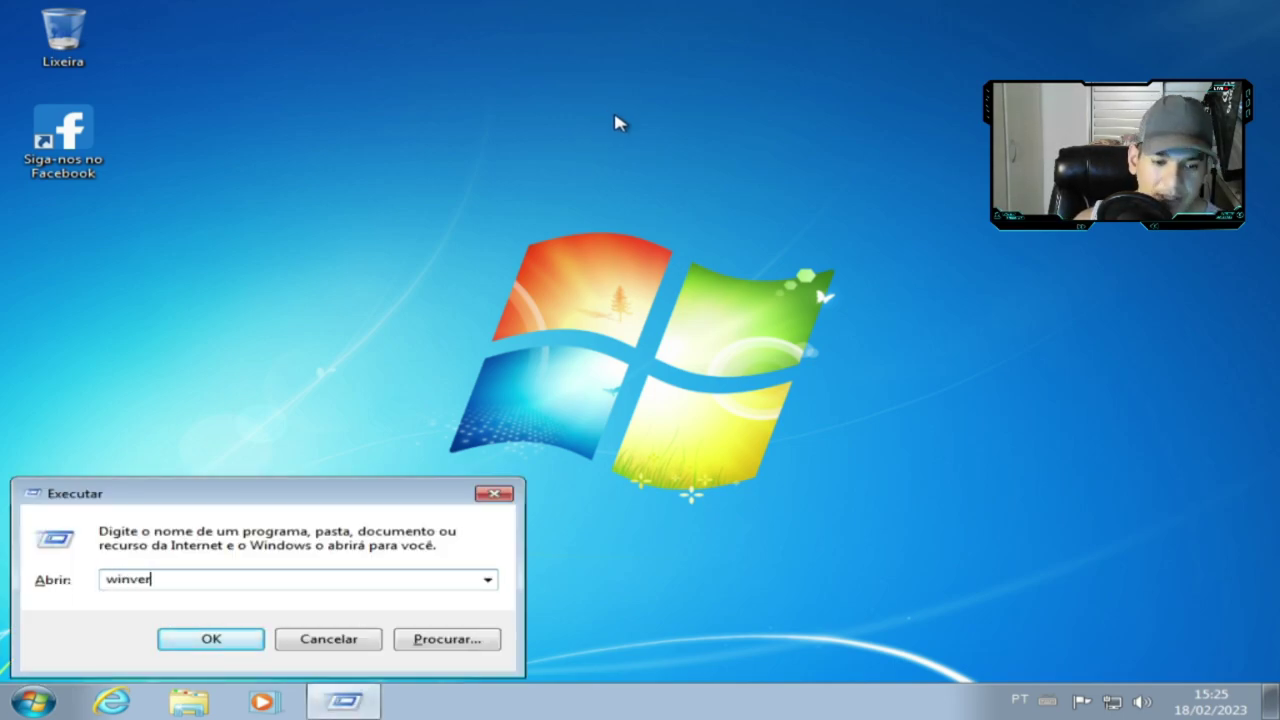
pyautogui.press('Return')
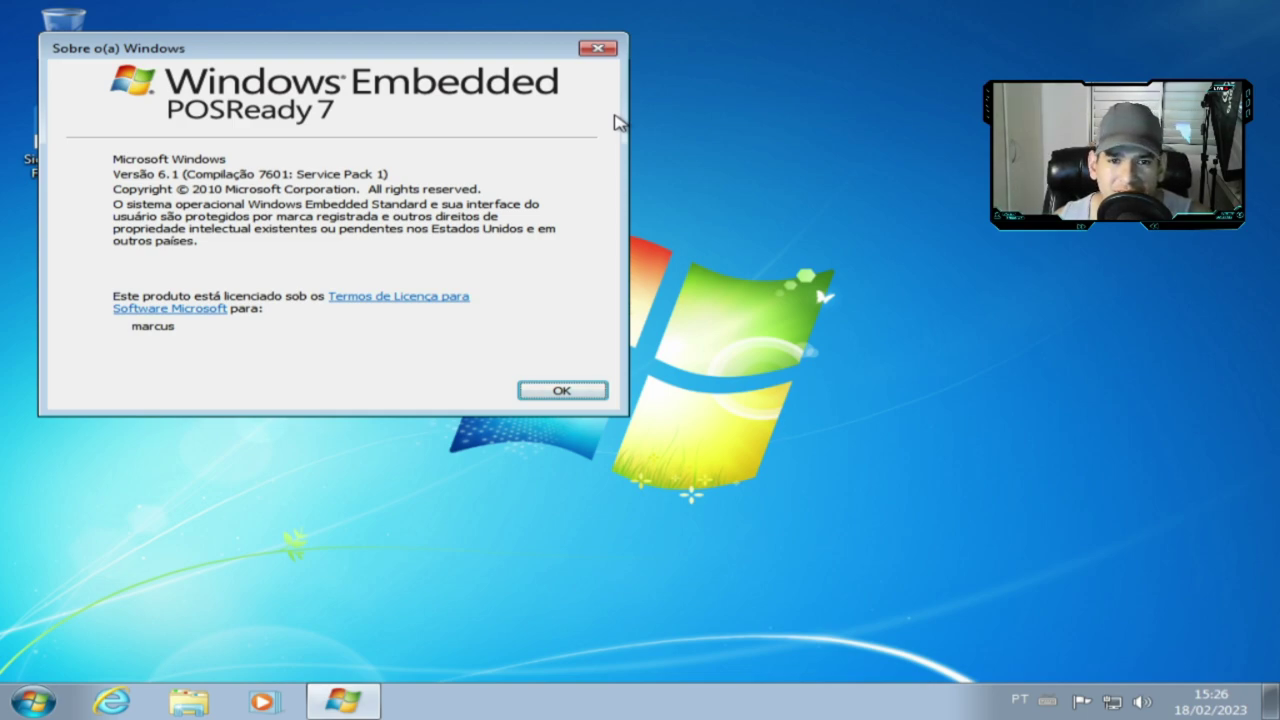
pyautogui.click(599, 48)
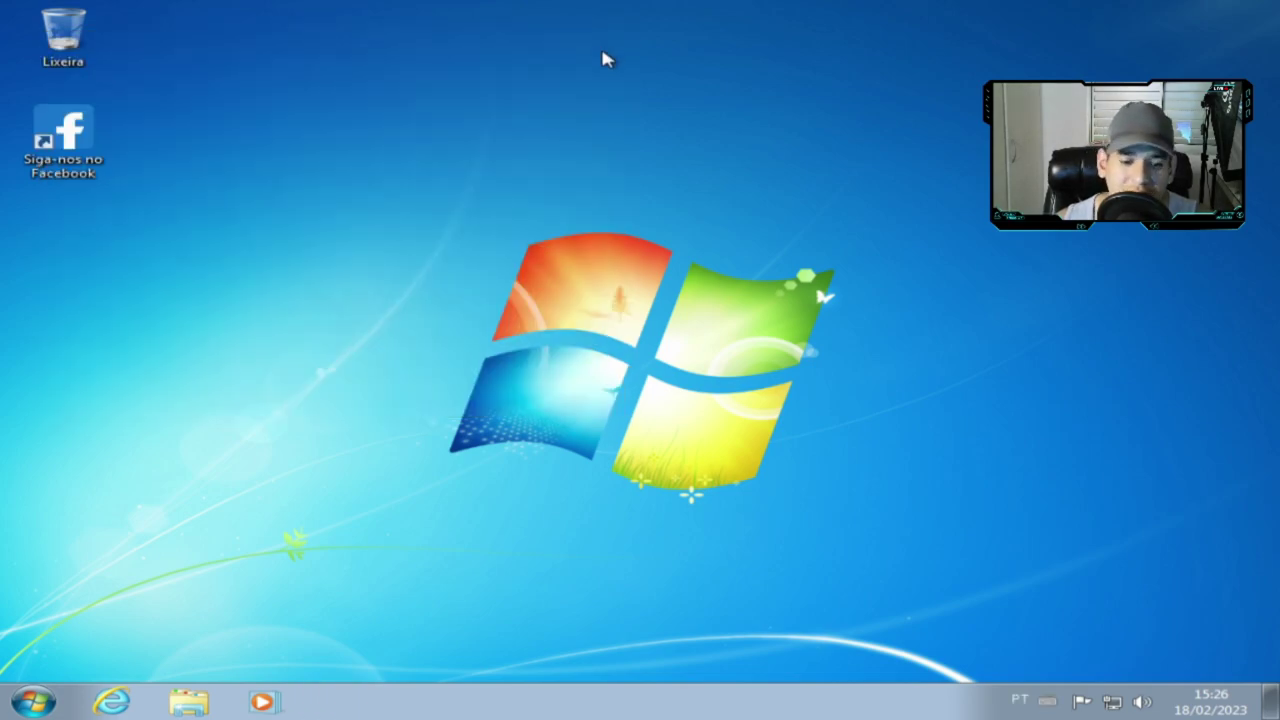
# - Open the Computer view and check the used and free space in the properties of Disco Local (C:)
pyautogui.press('super+e')
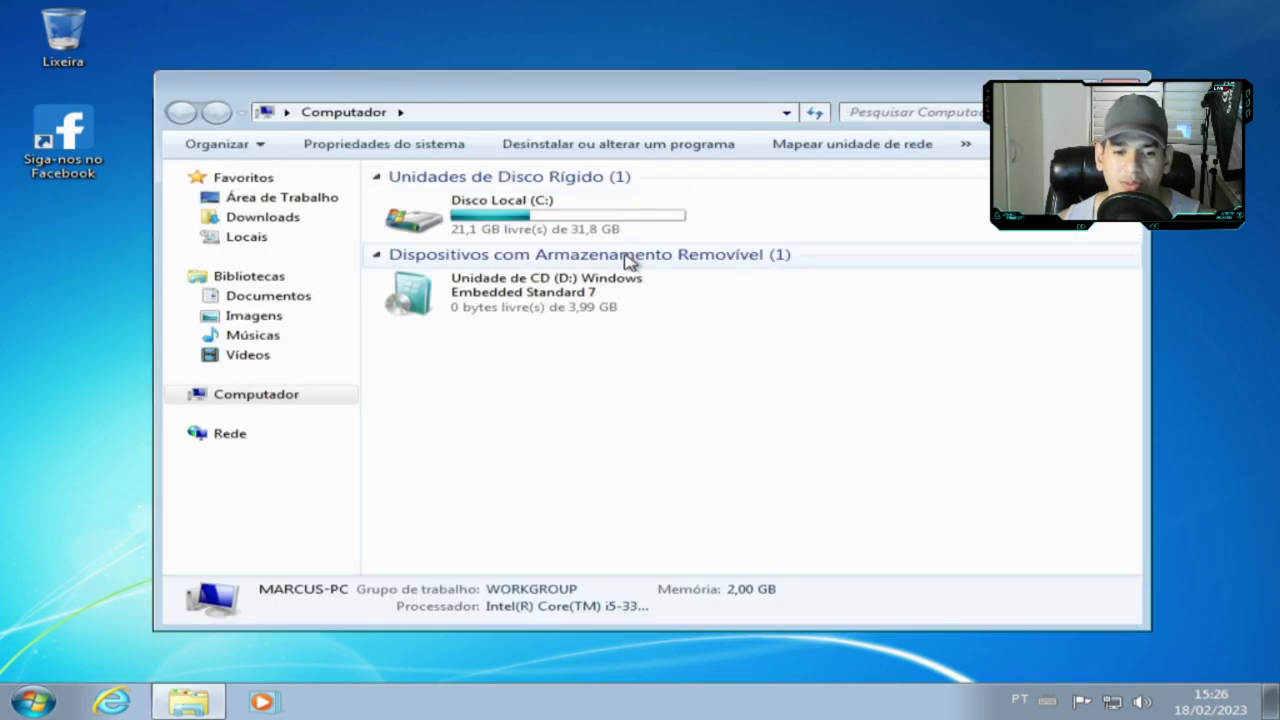
pyautogui.click(537, 232)
pyautogui.rightClick(537, 228)
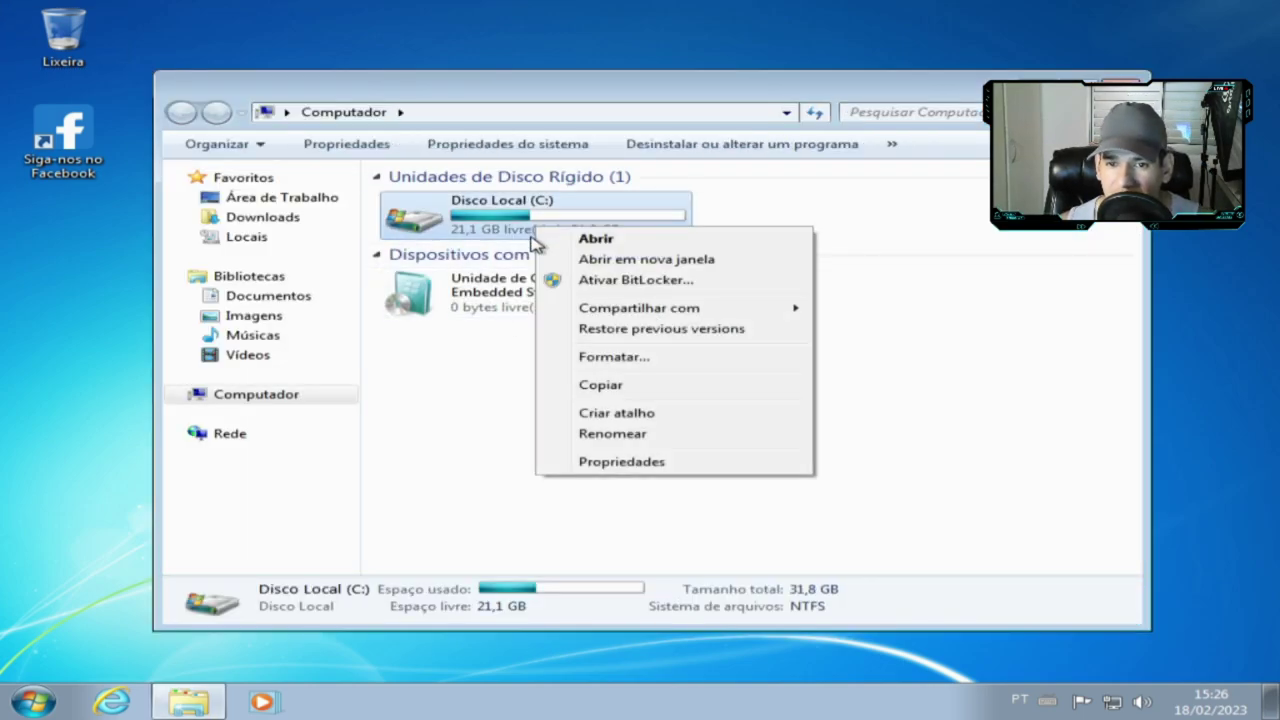
pyautogui.click(603, 465)
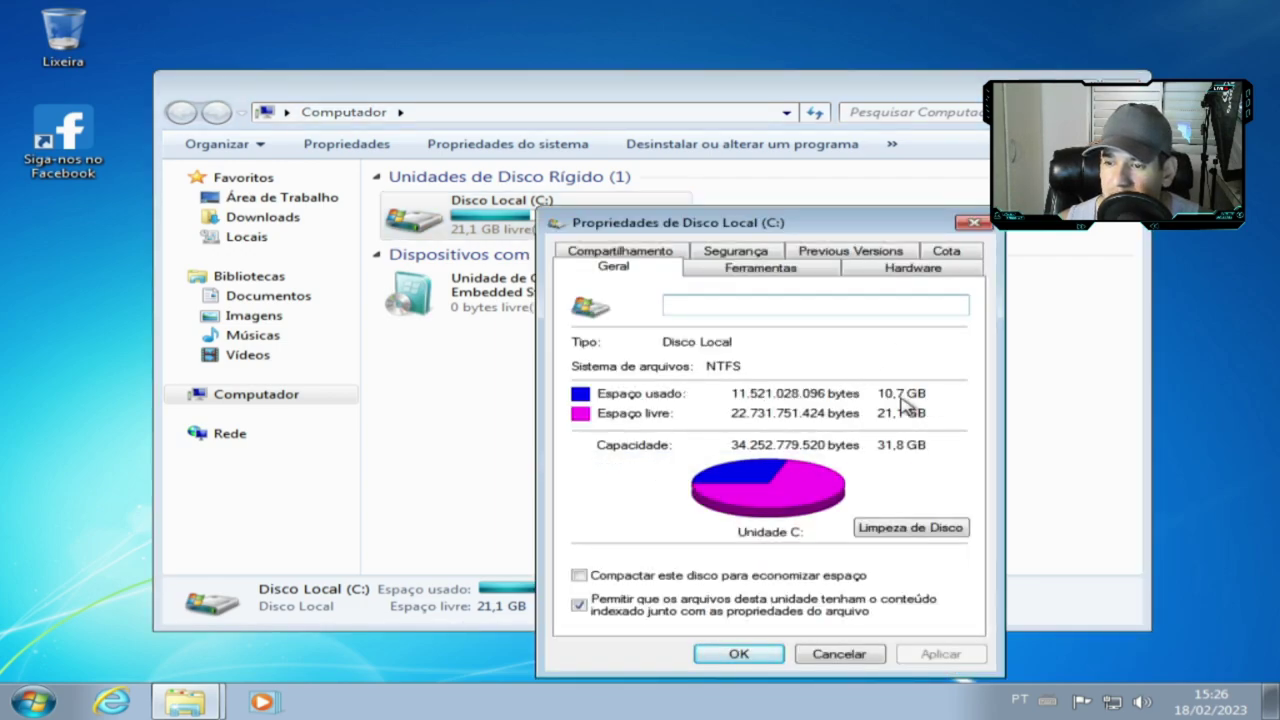
pyautogui.click(976, 222)
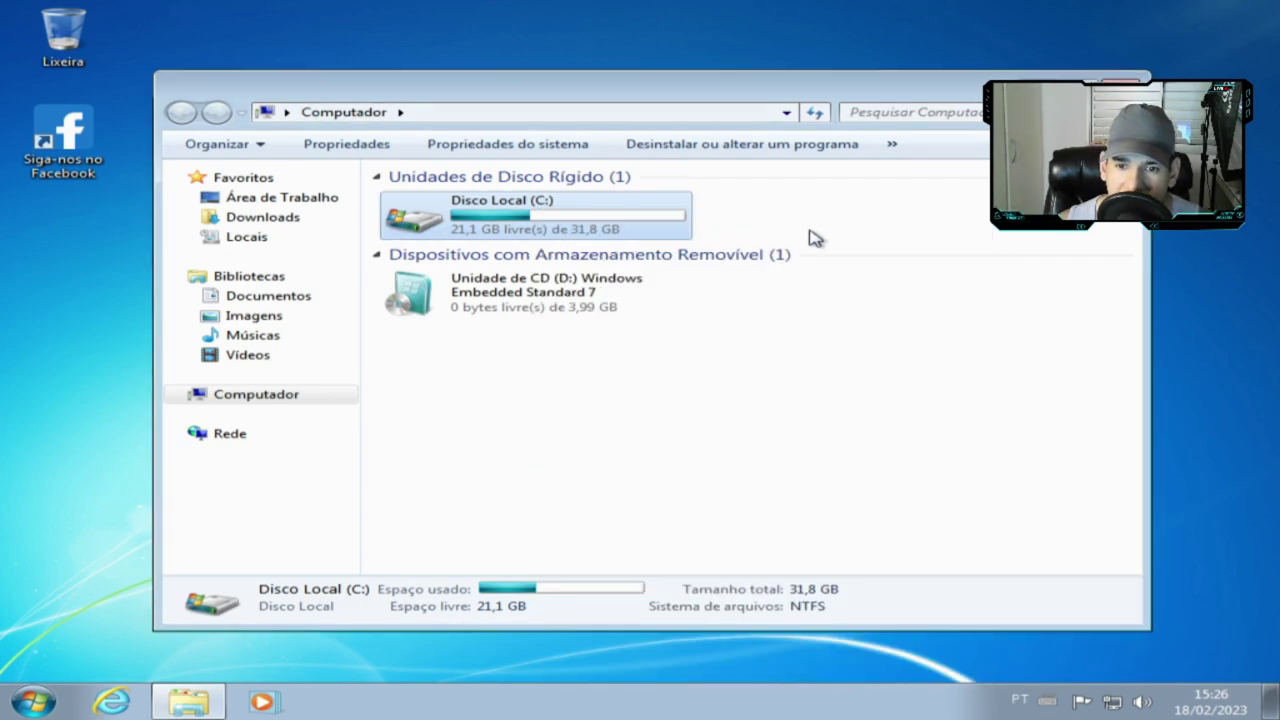
# - Check the size of the installation disc in the properties of CD drive D:, and close the Computer view
pyautogui.rightClick(556, 309)
pyautogui.click(616, 474)
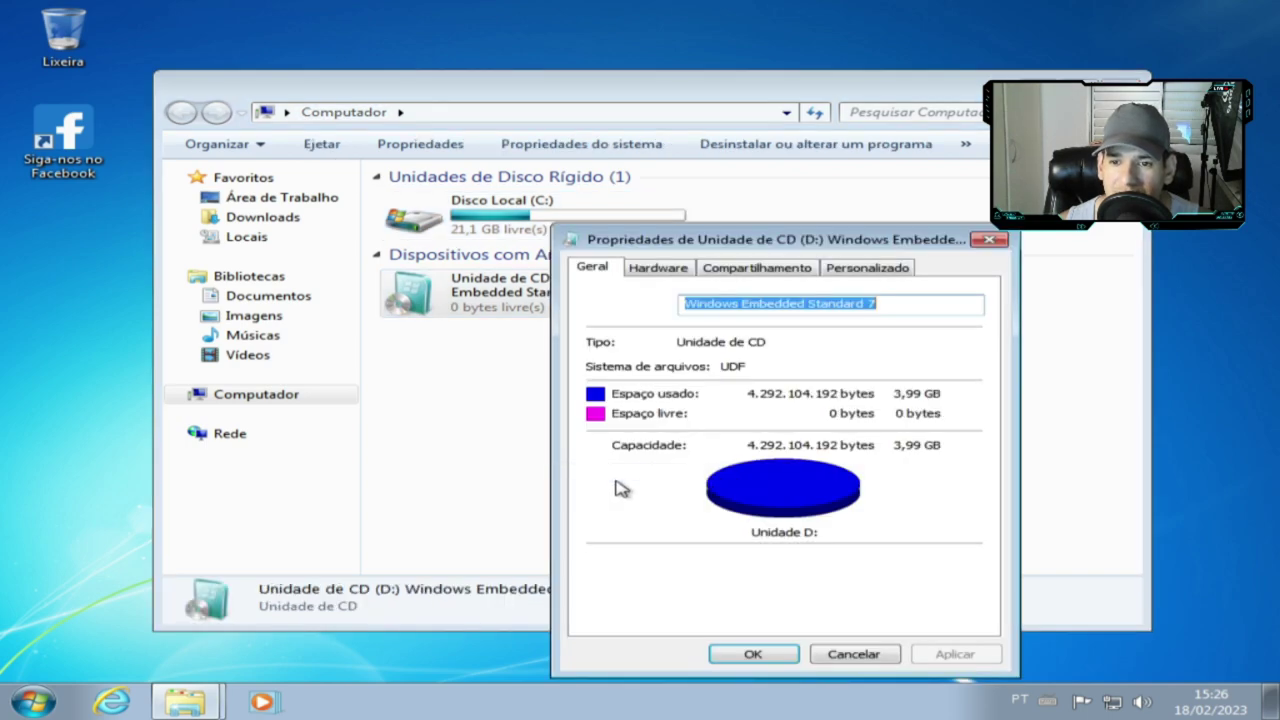
pyautogui.click(988, 239)
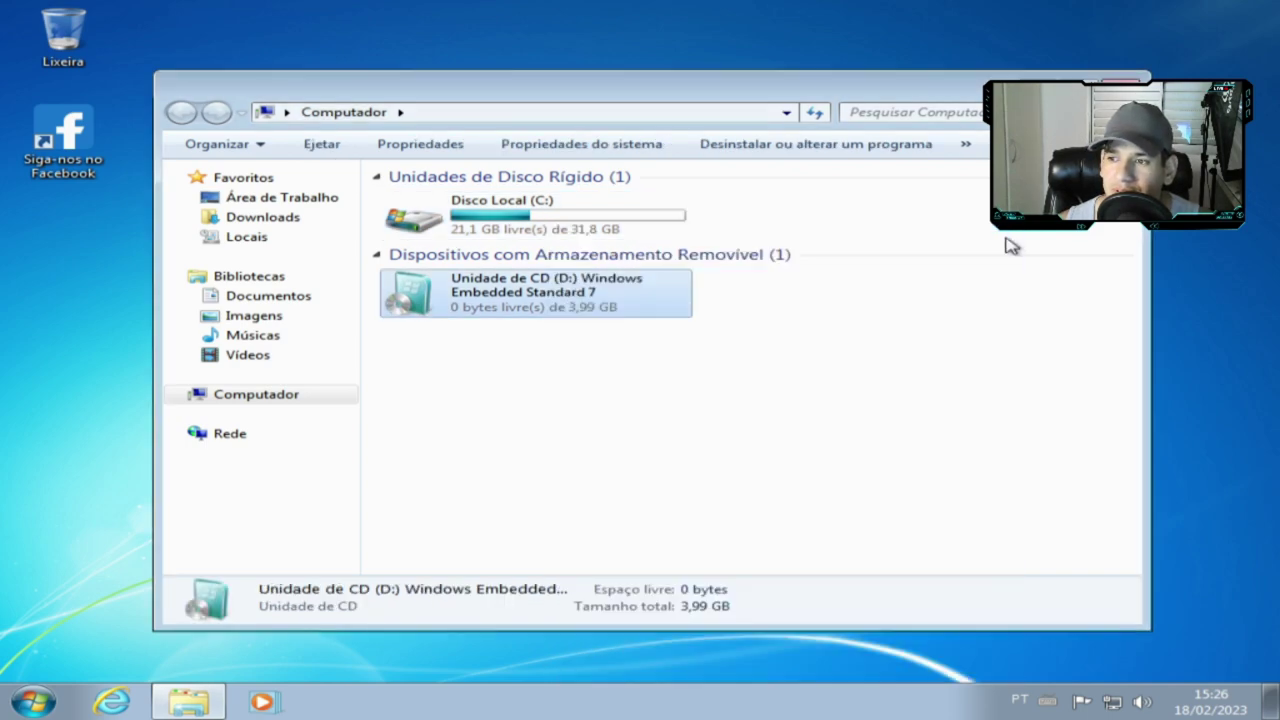
pyautogui.hotkey('alt', 'F4')
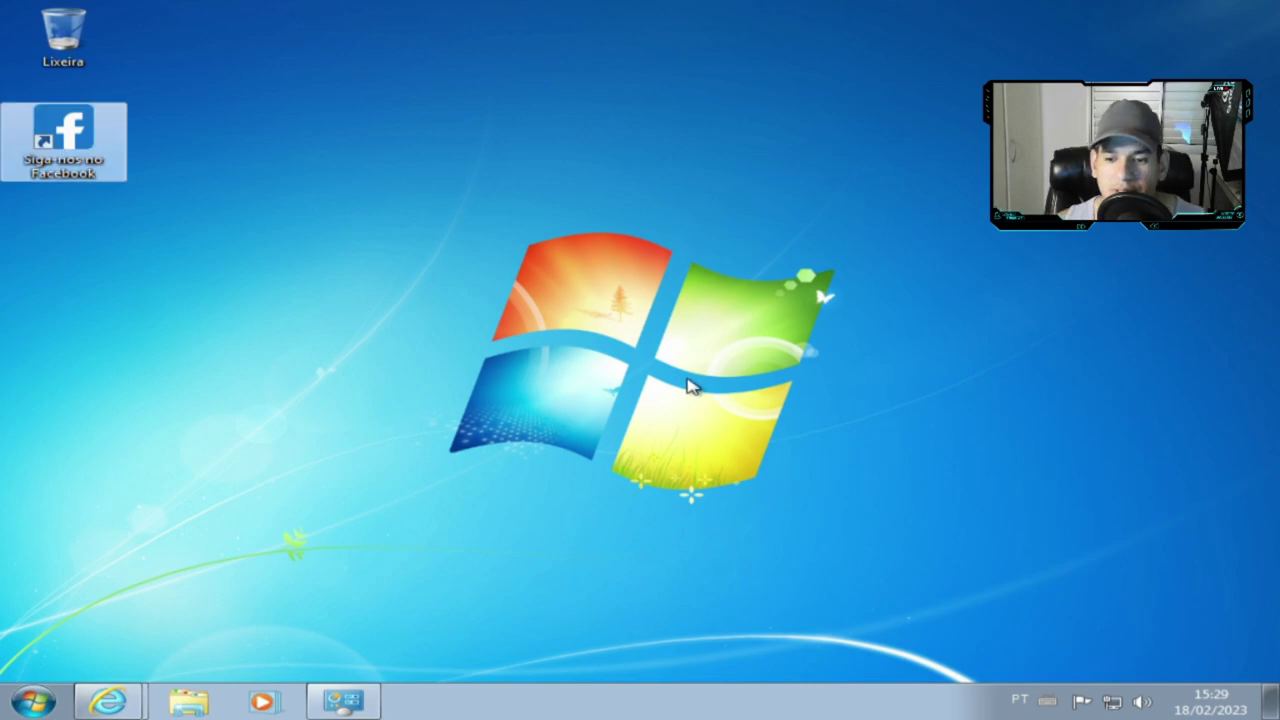
# - Open the desktop's personalization settings and look through the Aero, basic and high-contrast themes
pyautogui.rightClick(687, 380)
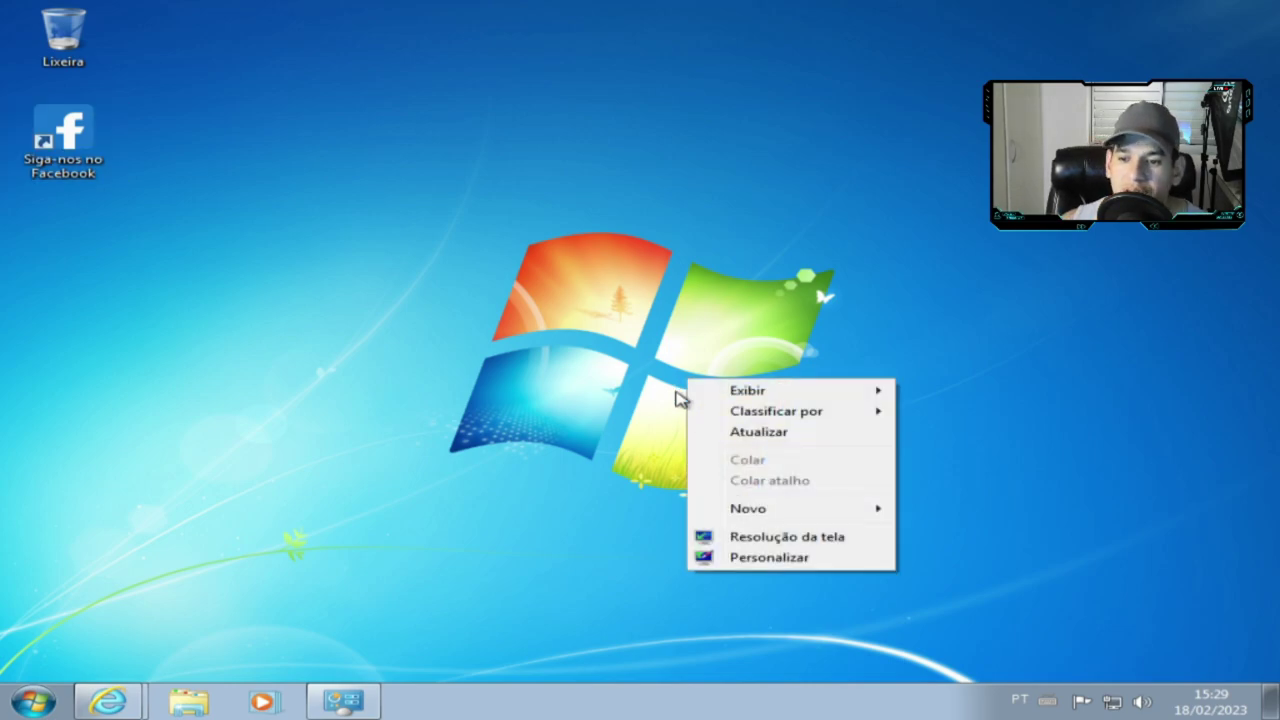
pyautogui.click(752, 560)
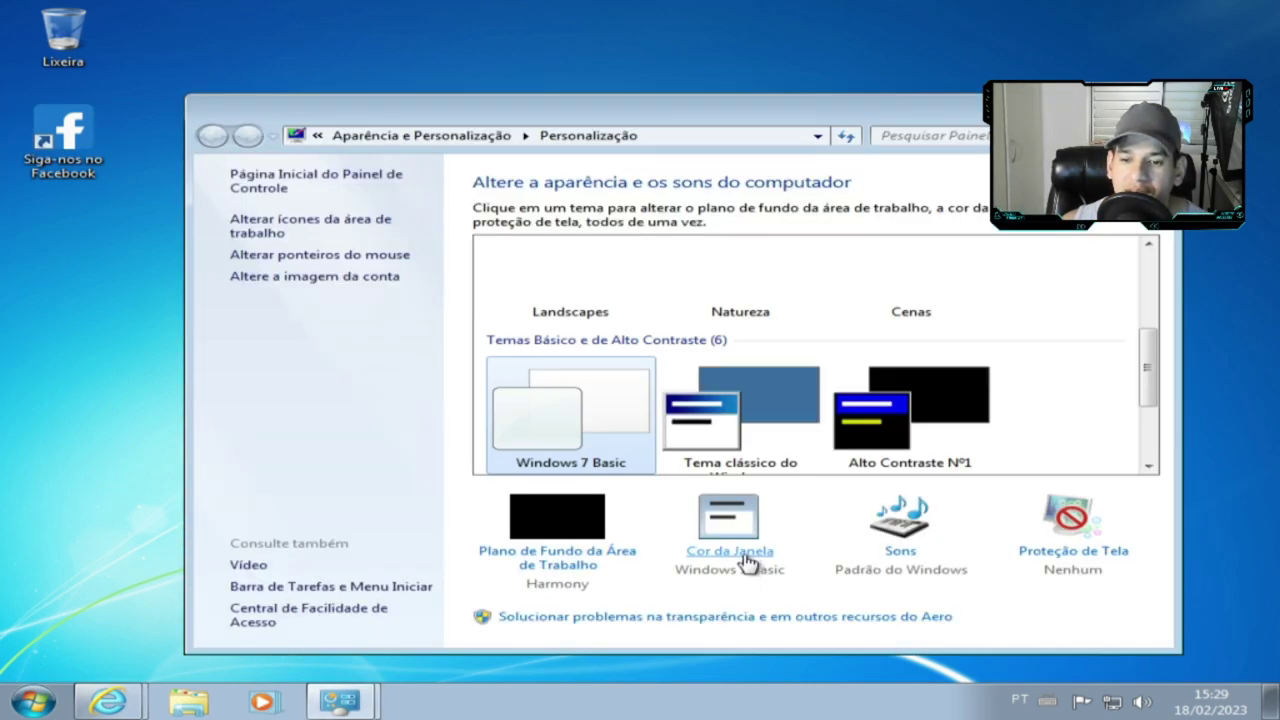
pyautogui.scroll(-1, 580, 418)
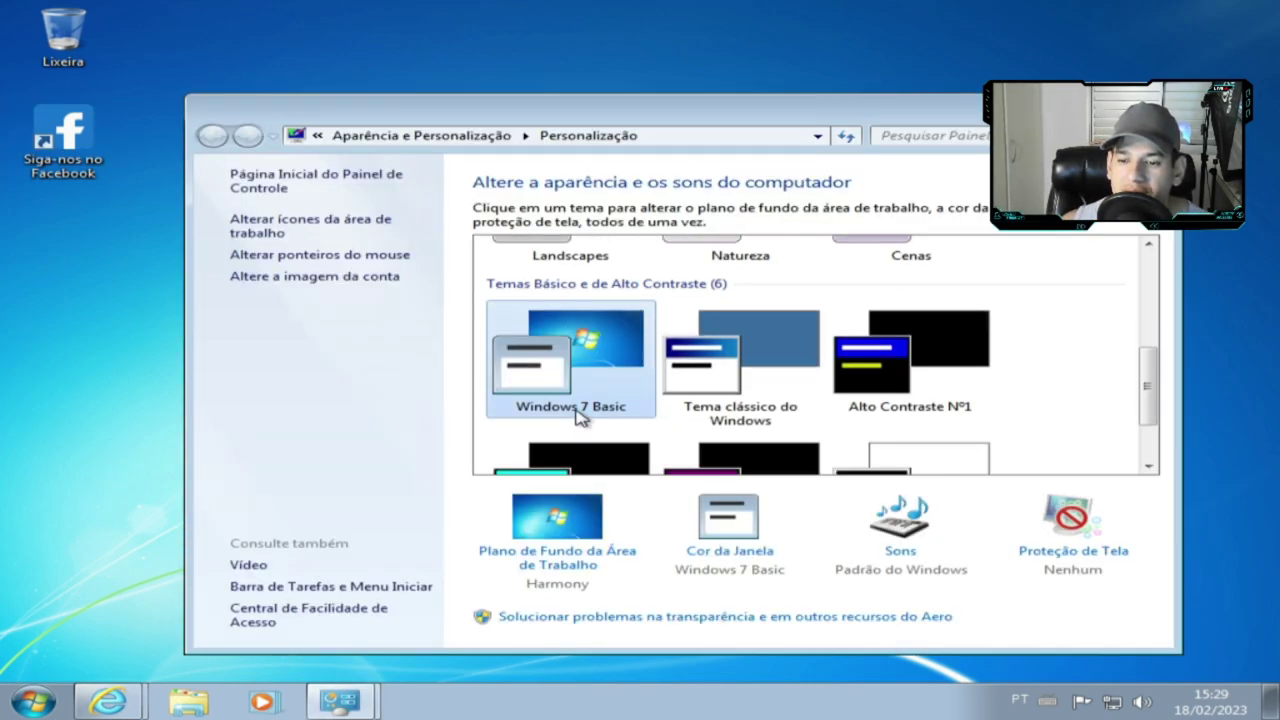
pyautogui.scroll(-1, 580, 400)
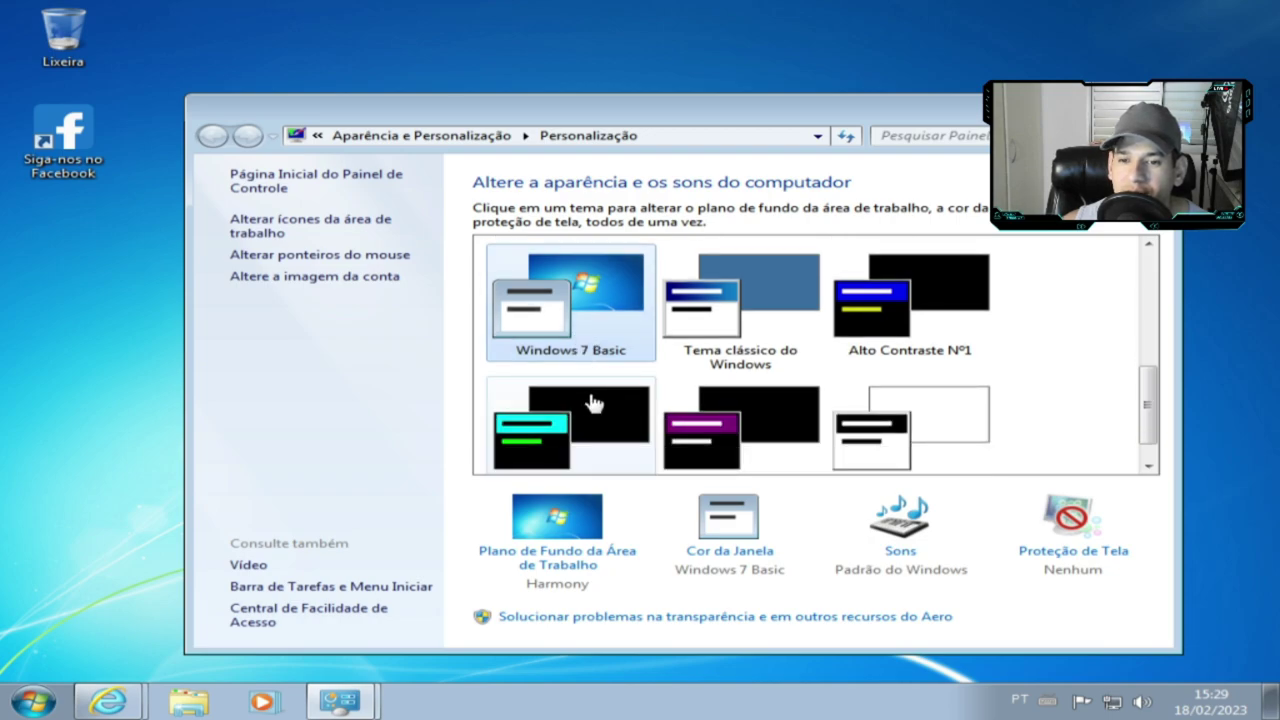
pyautogui.scroll(-1, 1000, 403)
pyautogui.scroll(2, 1014, 406)
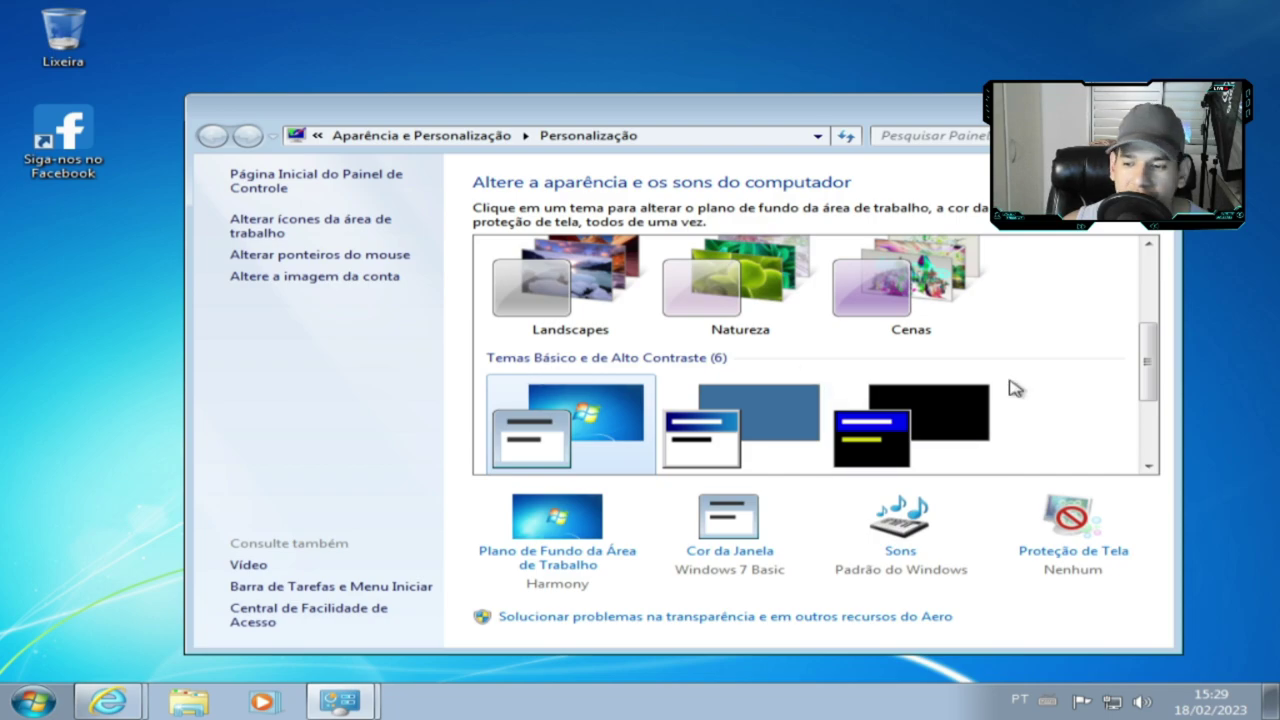
pyautogui.scroll(-1, 1075, 401)
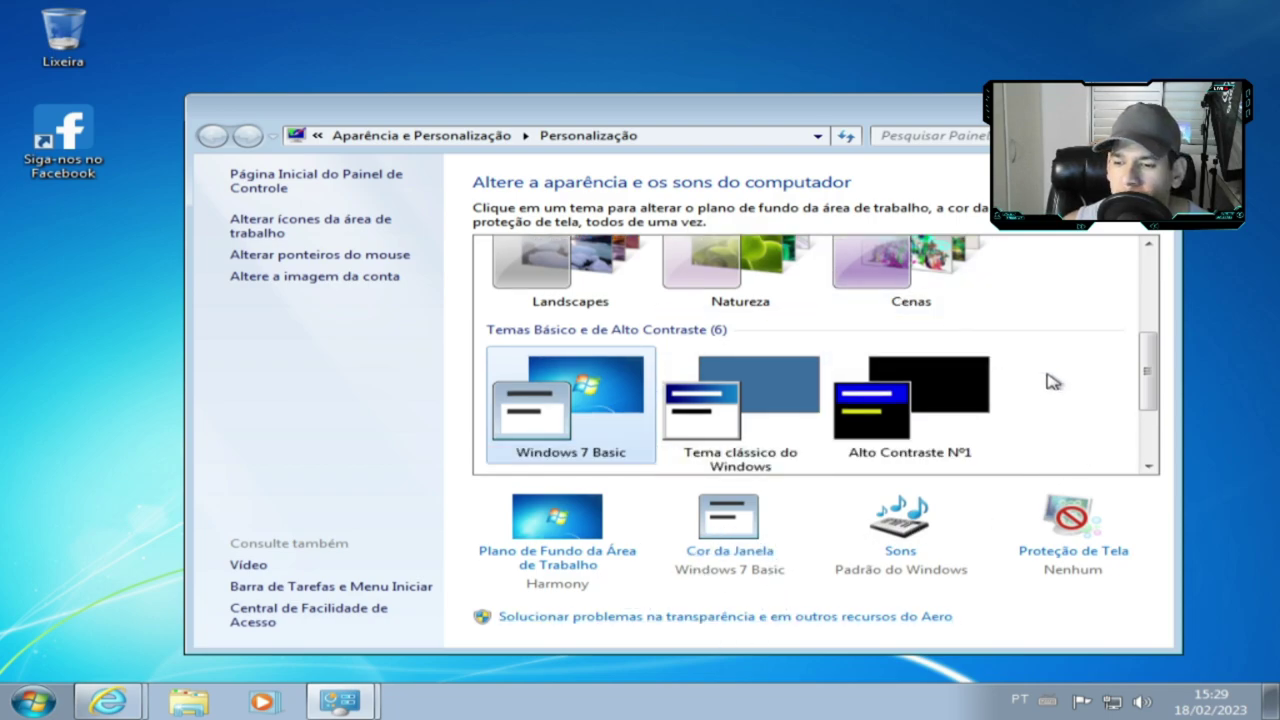
pyautogui.scroll(1, 865, 430)
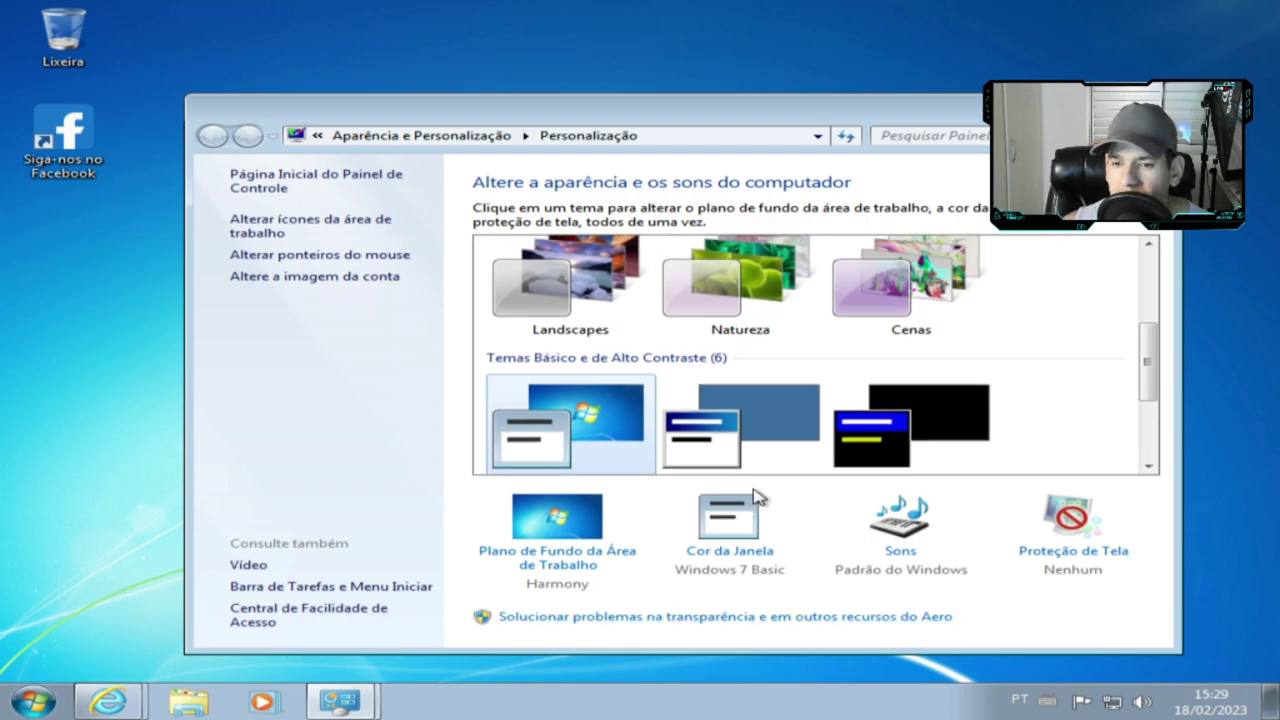
pyautogui.scroll(3, 862, 380)
pyautogui.scroll(2, 862, 374)
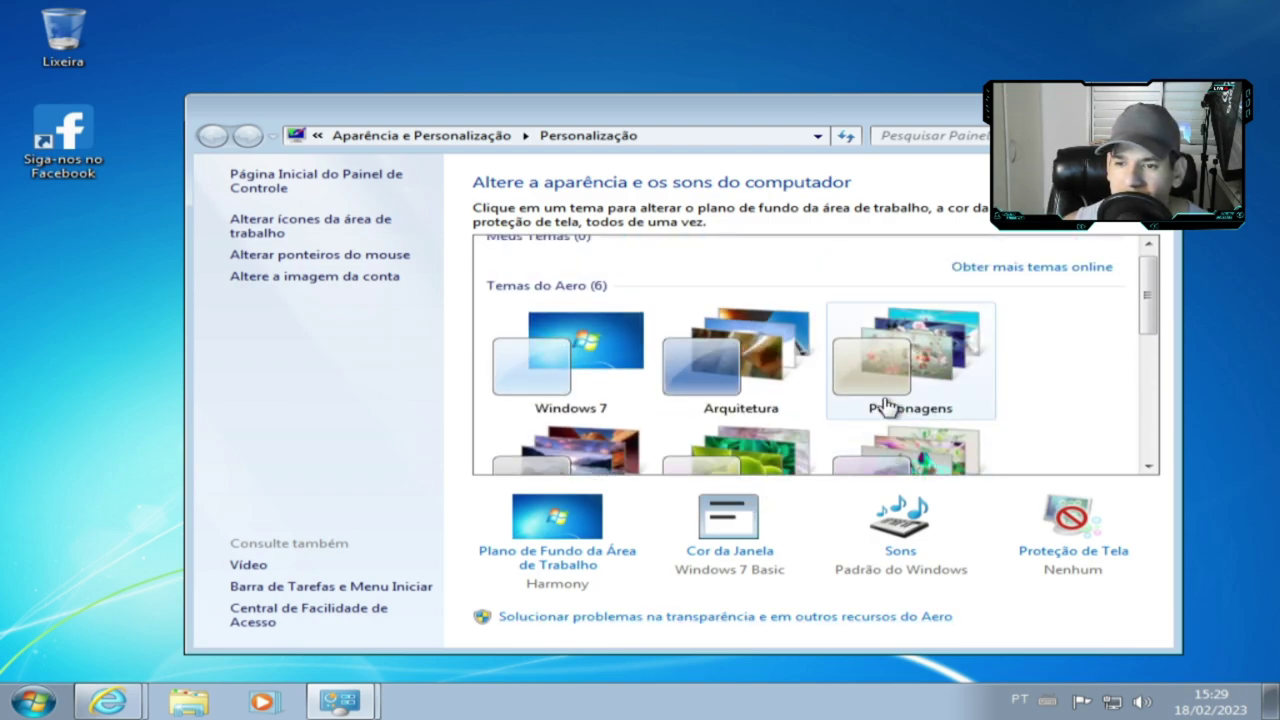
# - Apply the Cenas Aero theme
pyautogui.scroll(-3, 886, 400)
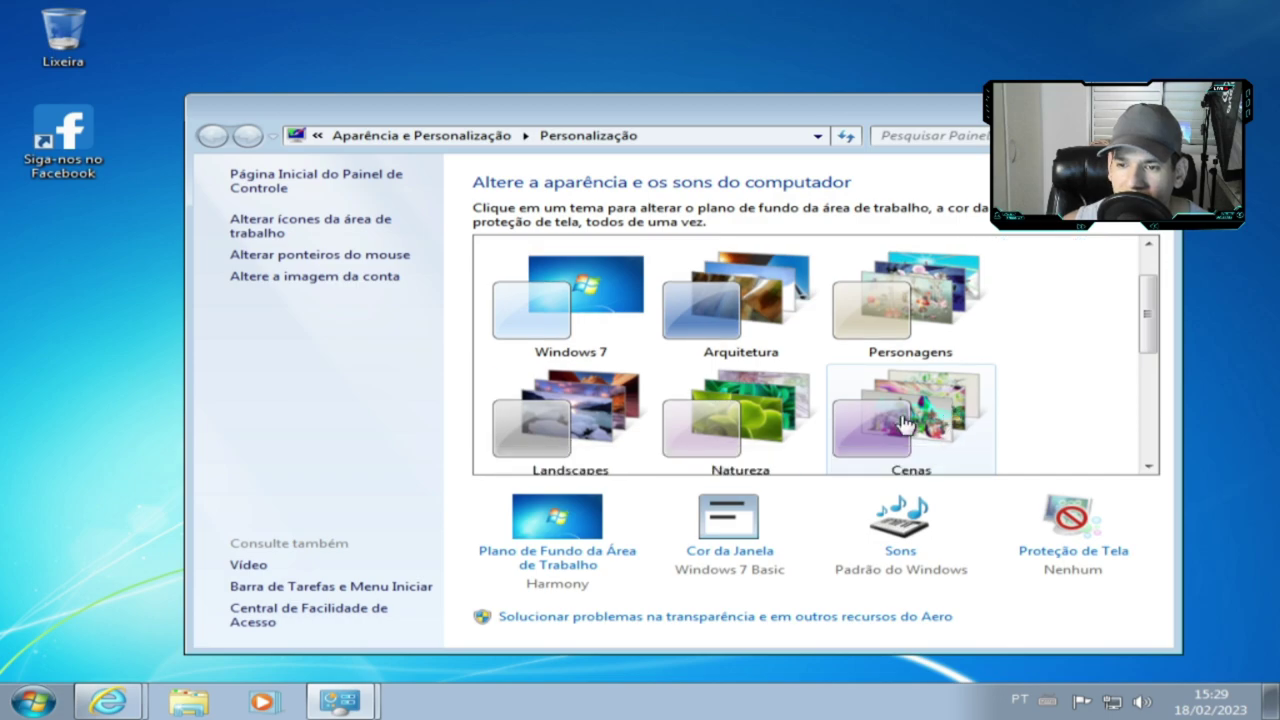
pyautogui.click(889, 392)
# - Apply the Tema clássico do Windows theme from the basic and high-contrast themes
pyautogui.scroll(-3, 1040, 424)
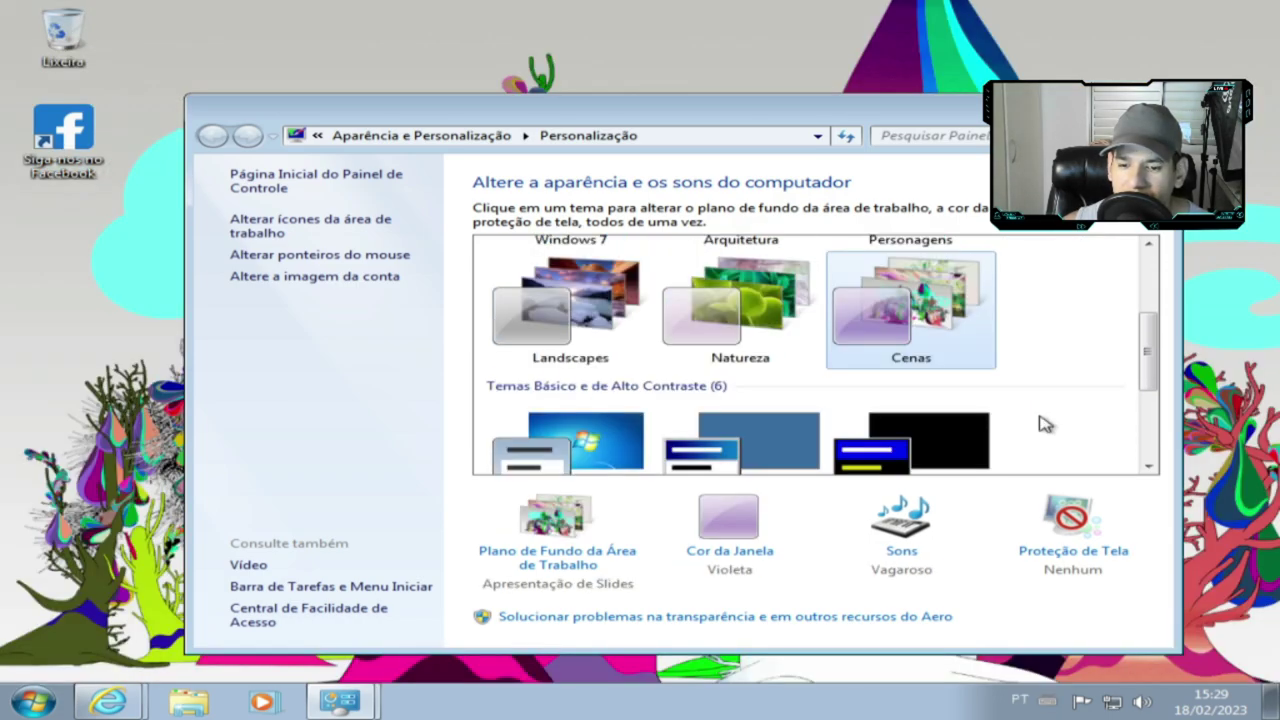
pyautogui.scroll(-7, 1035, 424)
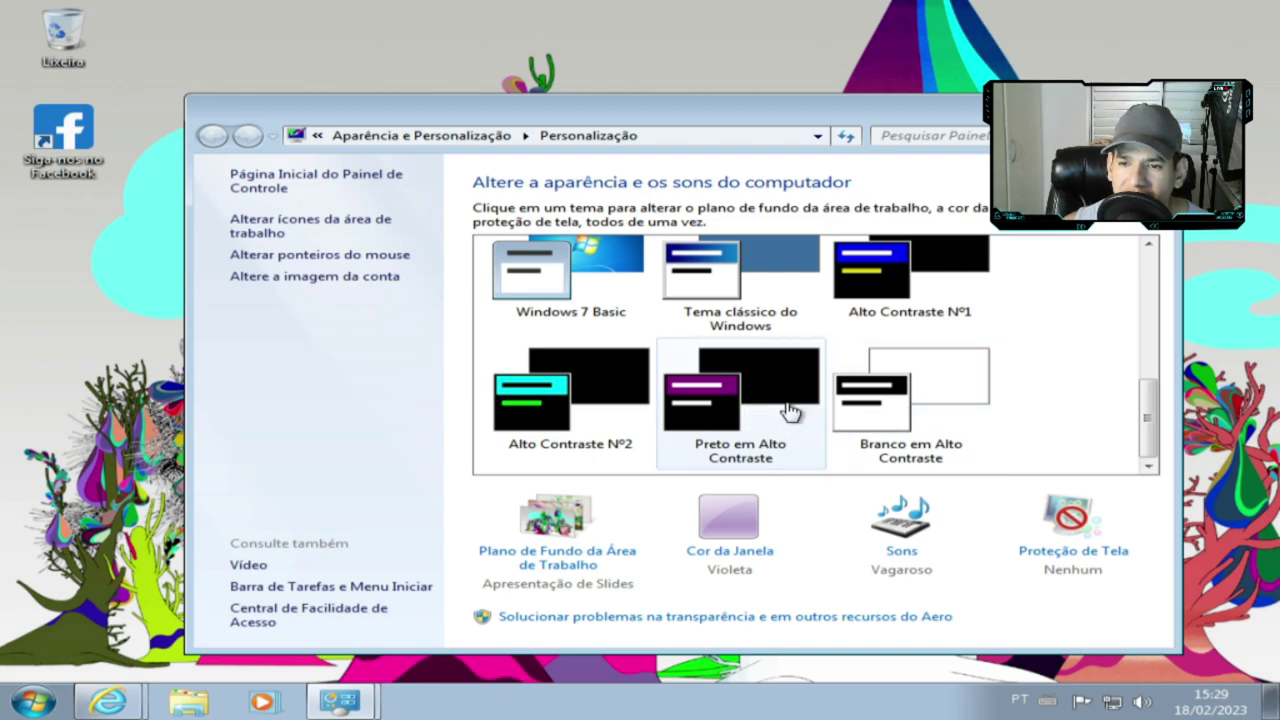
pyautogui.scroll(3, 594, 362)
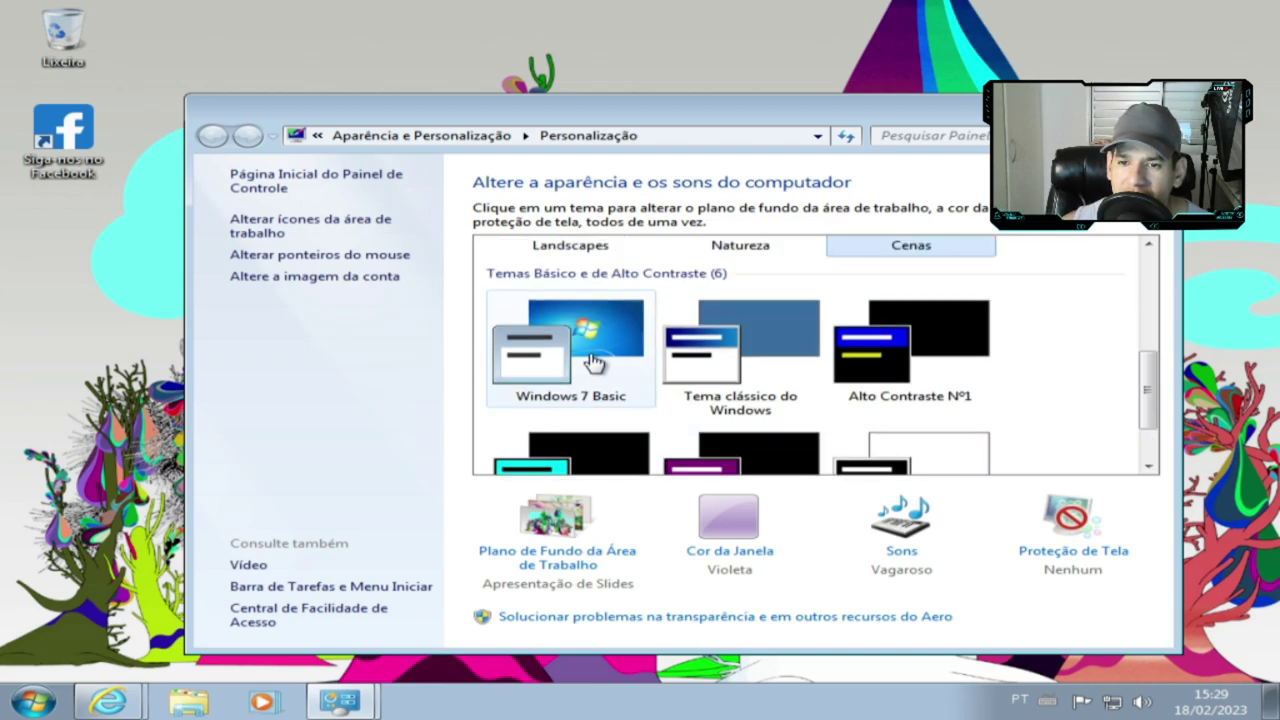
pyautogui.click(800, 352)
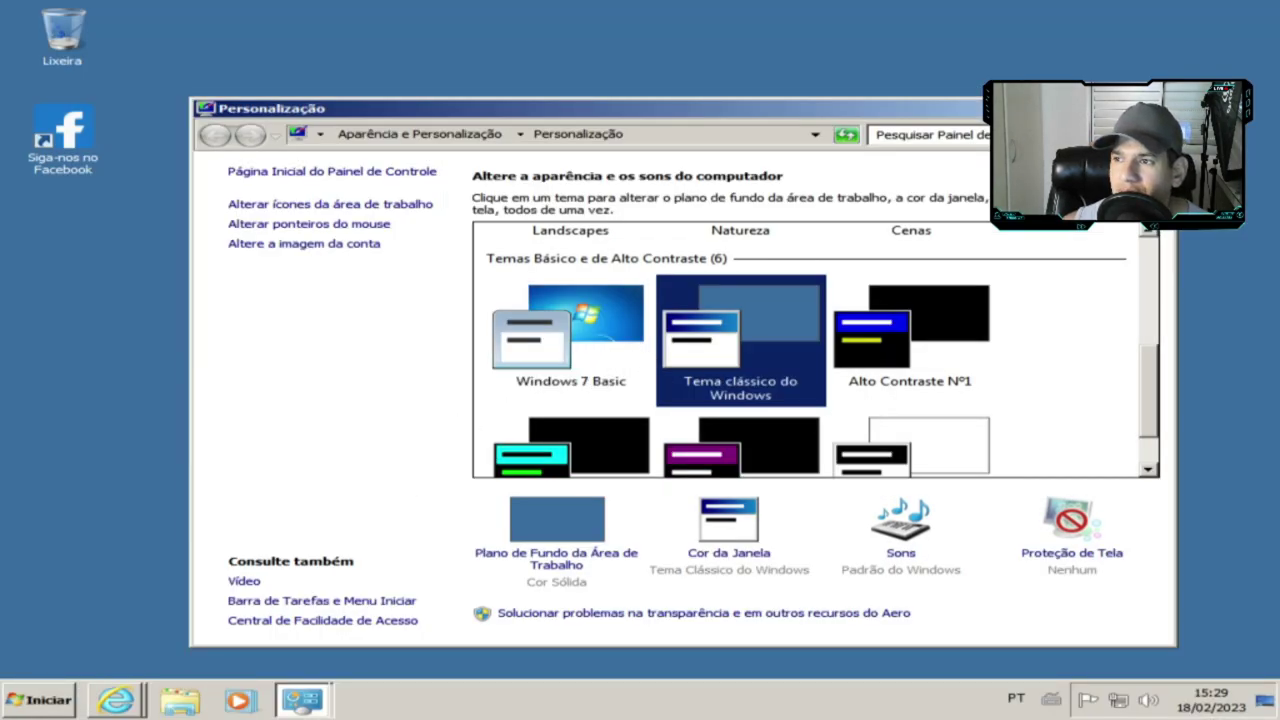
# - Show the bare desktop and check the Start menu with the classic theme
pyautogui.press('super+d')
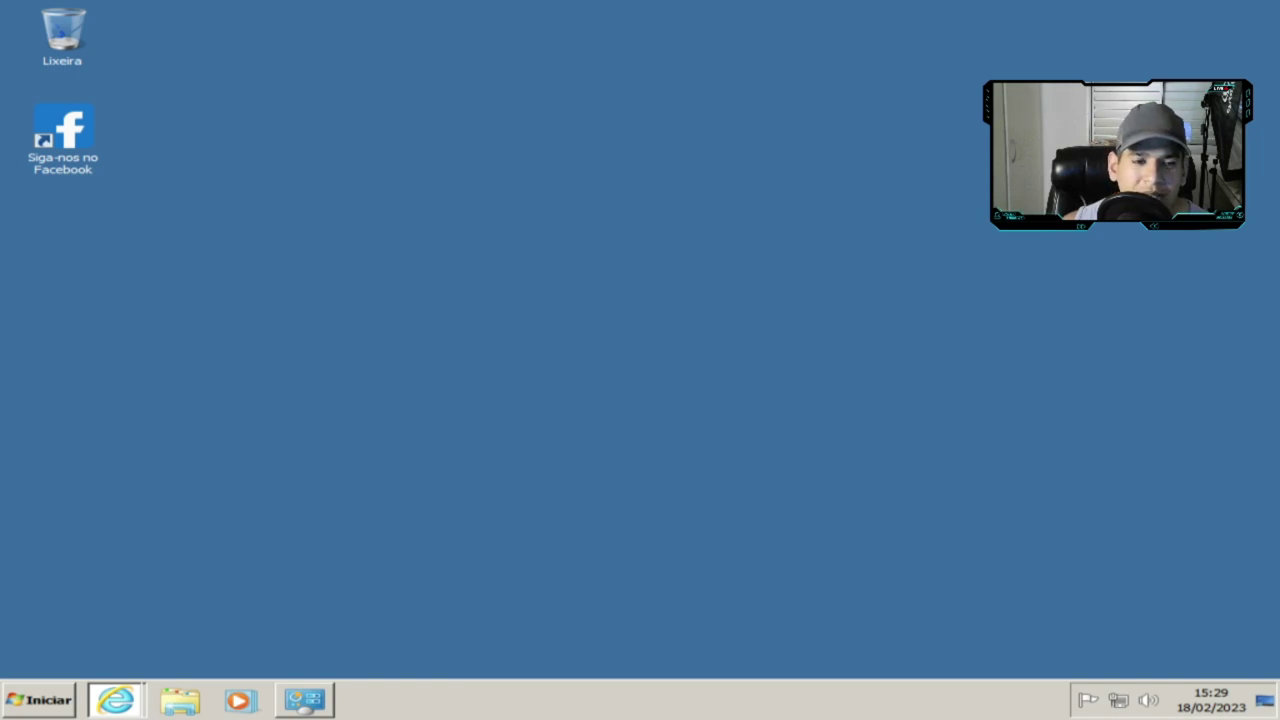
pyautogui.click(10, 704)
pyautogui.click(10, 707)
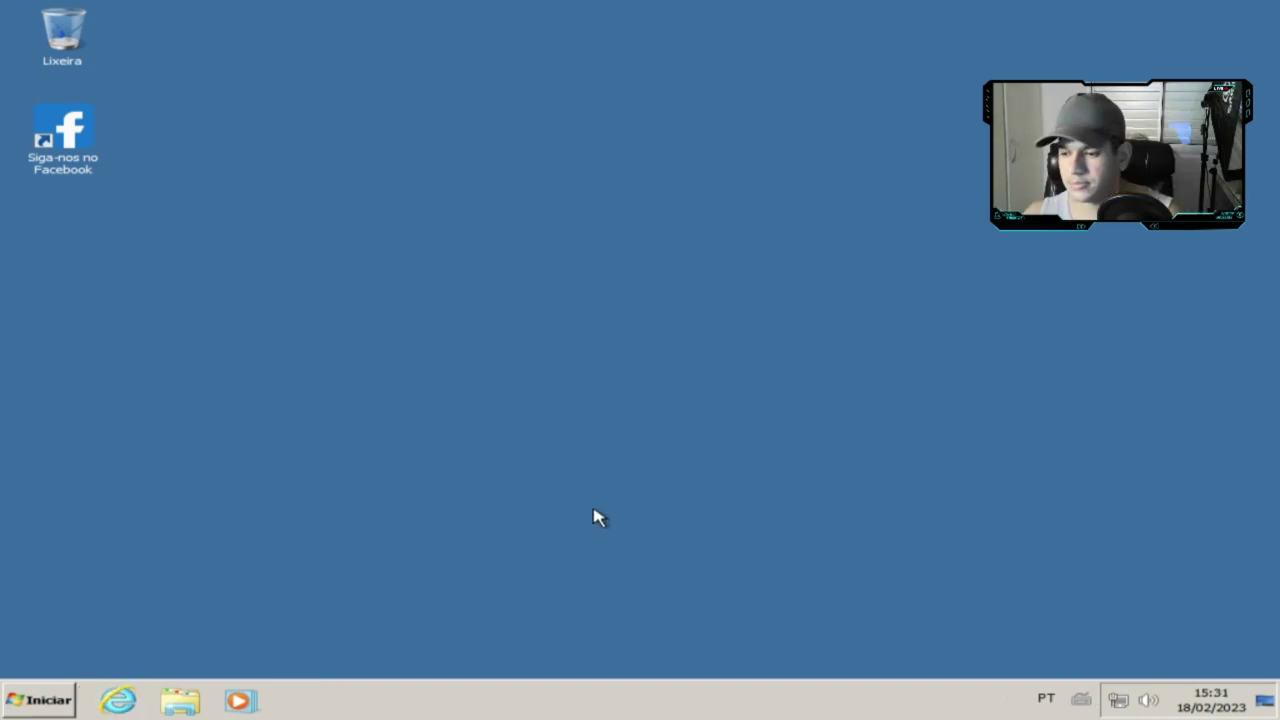
# - Open the Task Manager on the classic-themed desktop
pyautogui.rightClick(330, 703)
pyautogui.click(408, 651)
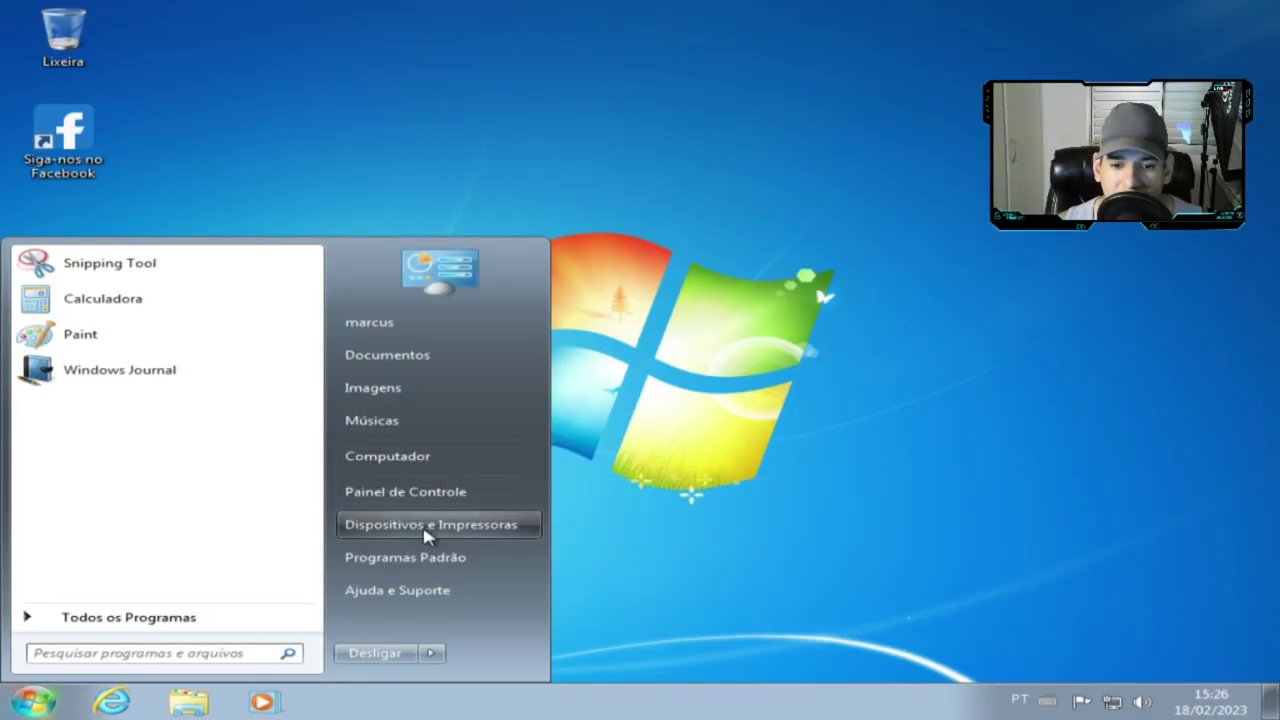
# - Open the Control Panel, view the installed programs, and examine the installed updates along with their installation dates
pyautogui.click(462, 502)
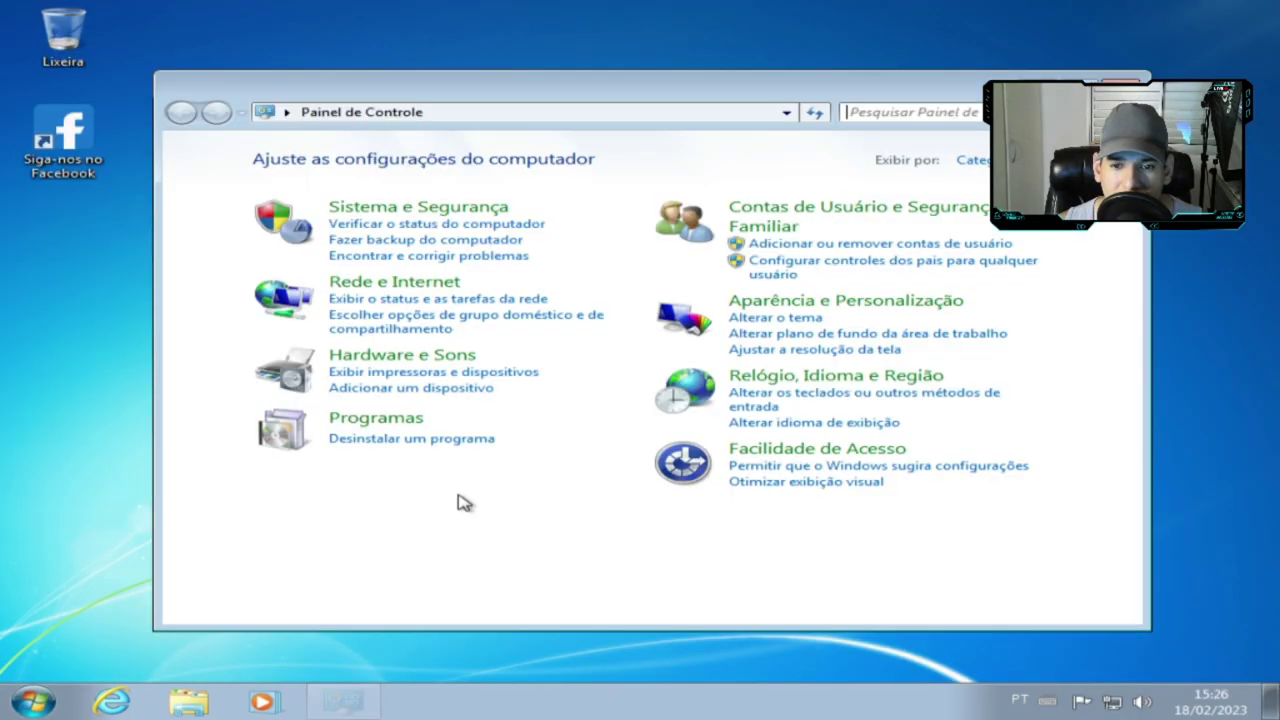
pyautogui.click(386, 441)
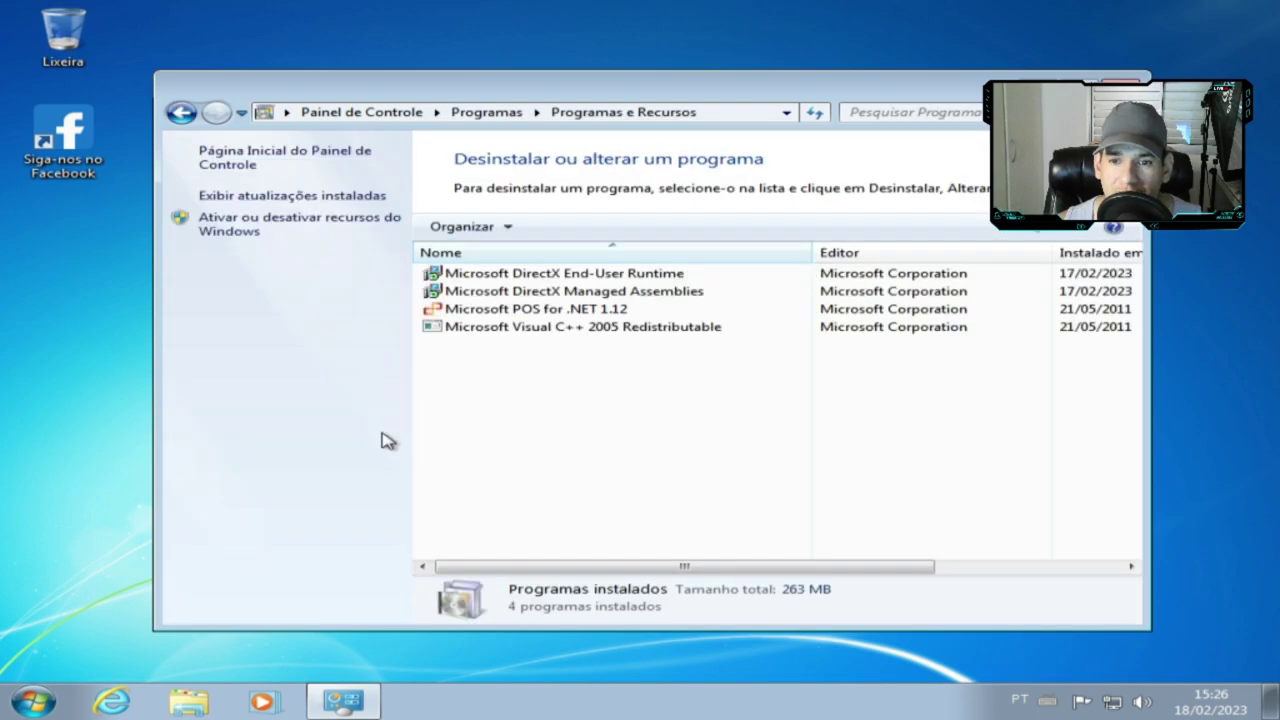
pyautogui.click(286, 198)
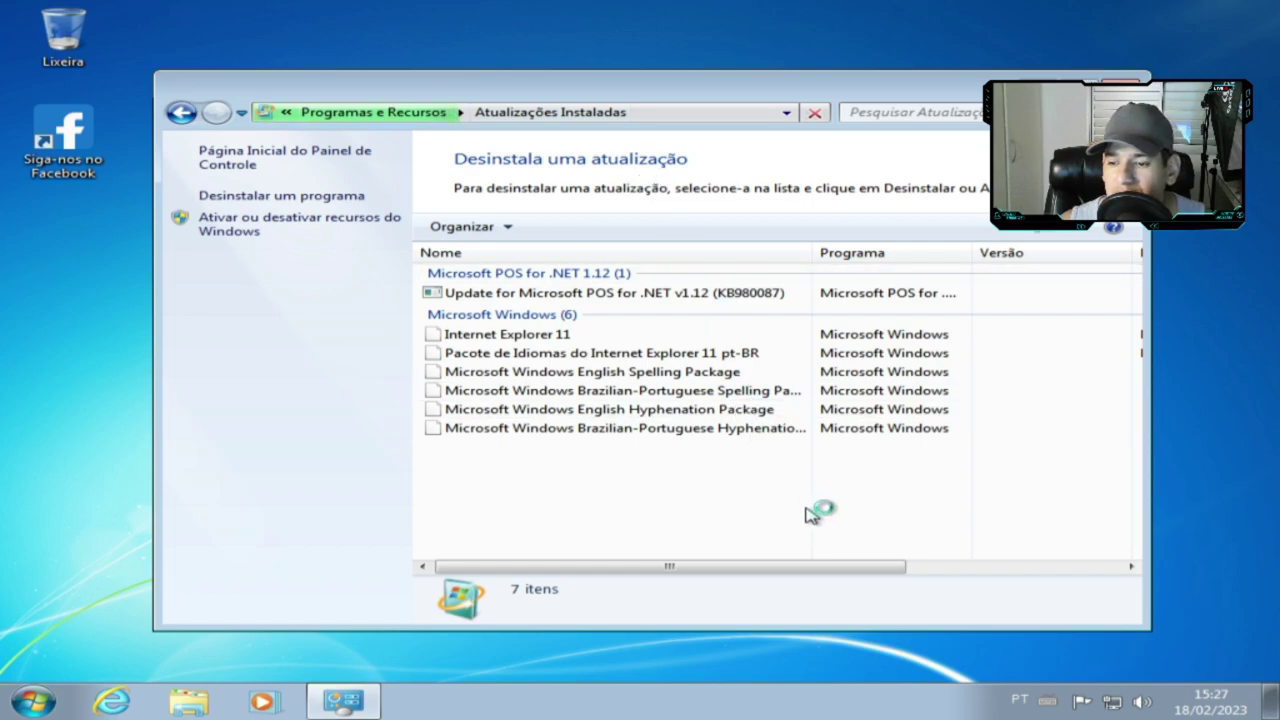
pyautogui.moveTo(834, 572); pyautogui.dragTo(1063, 569)
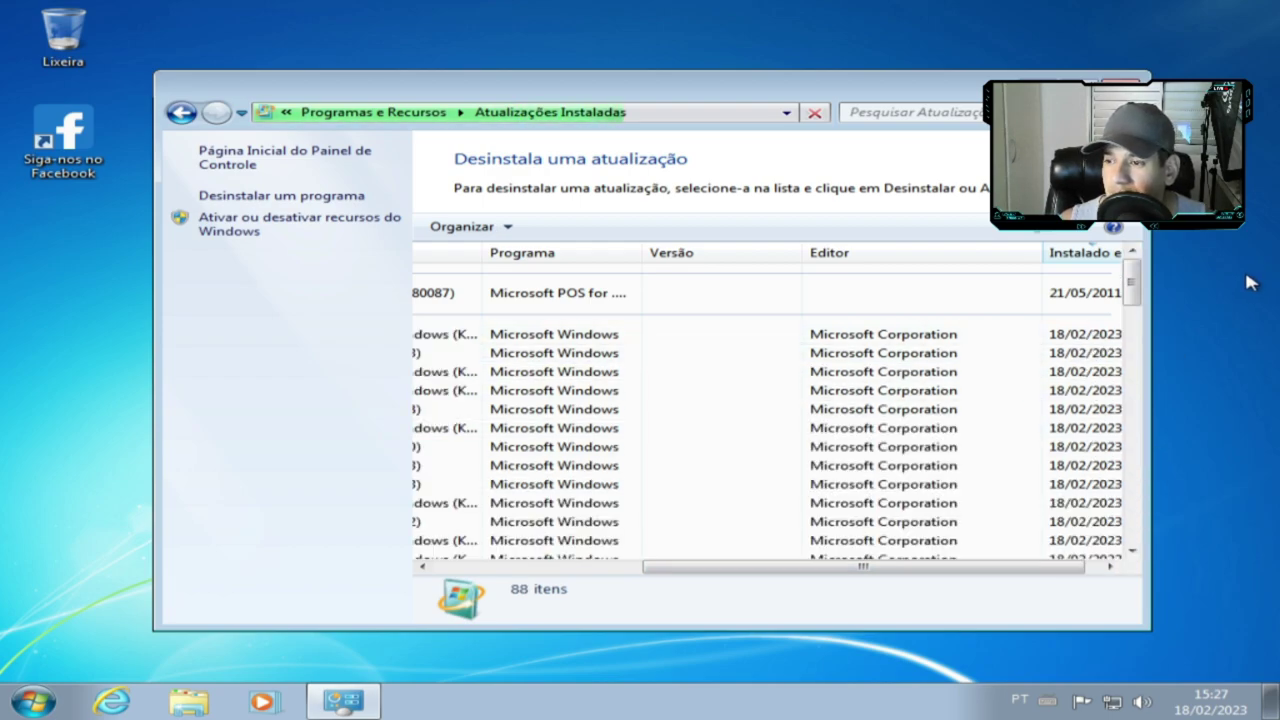
# - Compare the names, programs, publishers and installation dates across the list of installed Windows updates
pyautogui.moveTo(982, 568); pyautogui.dragTo(723, 588)
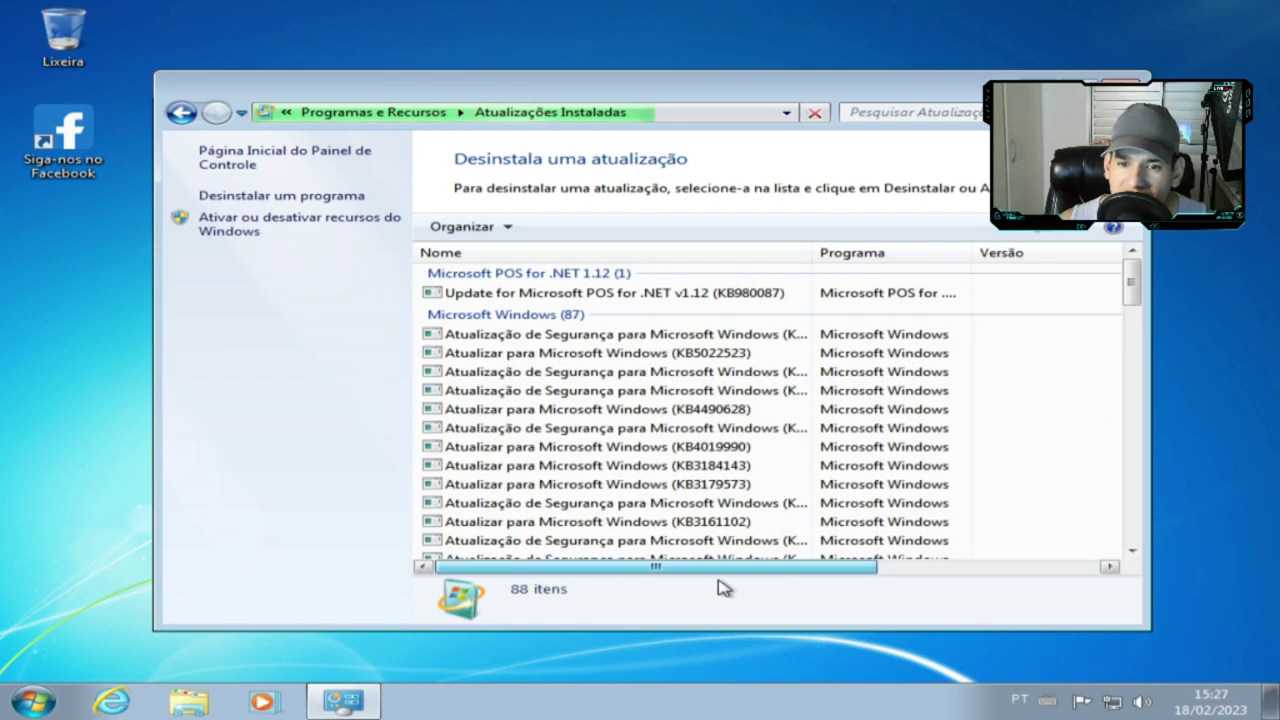
pyautogui.moveTo(812, 587); pyautogui.dragTo(1050, 582)
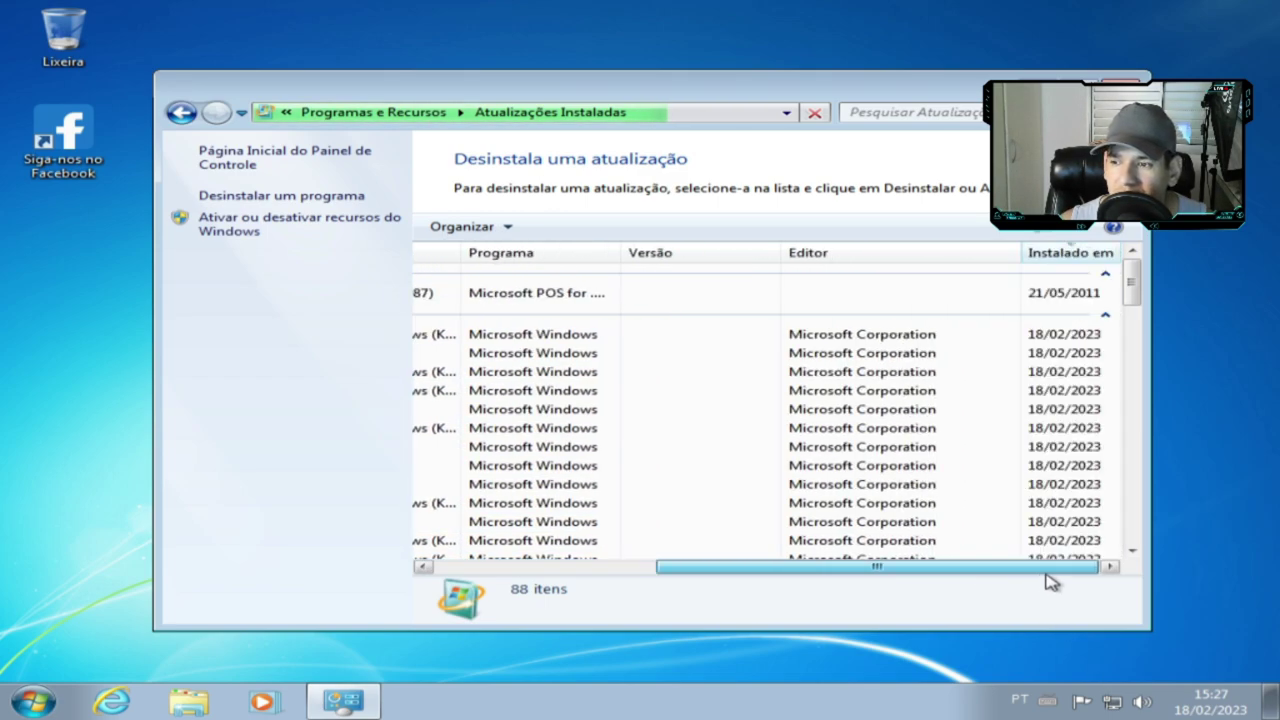
pyautogui.hscroll(-3, 1034, 566)
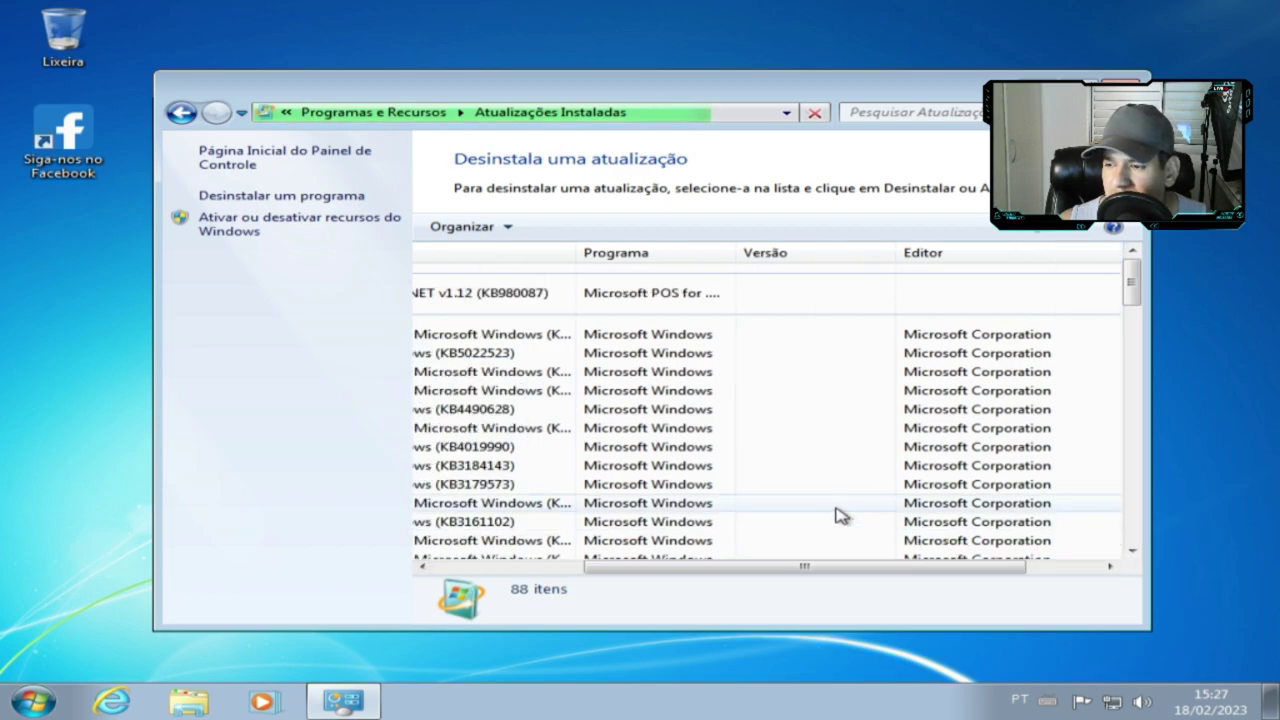
pyautogui.scroll(-3, 849, 540)
pyautogui.moveTo(803, 580); pyautogui.dragTo(1120, 523)
pyautogui.moveTo(946, 574); pyautogui.dragTo(1051, 577)
pyautogui.scroll(3, 1032, 540)
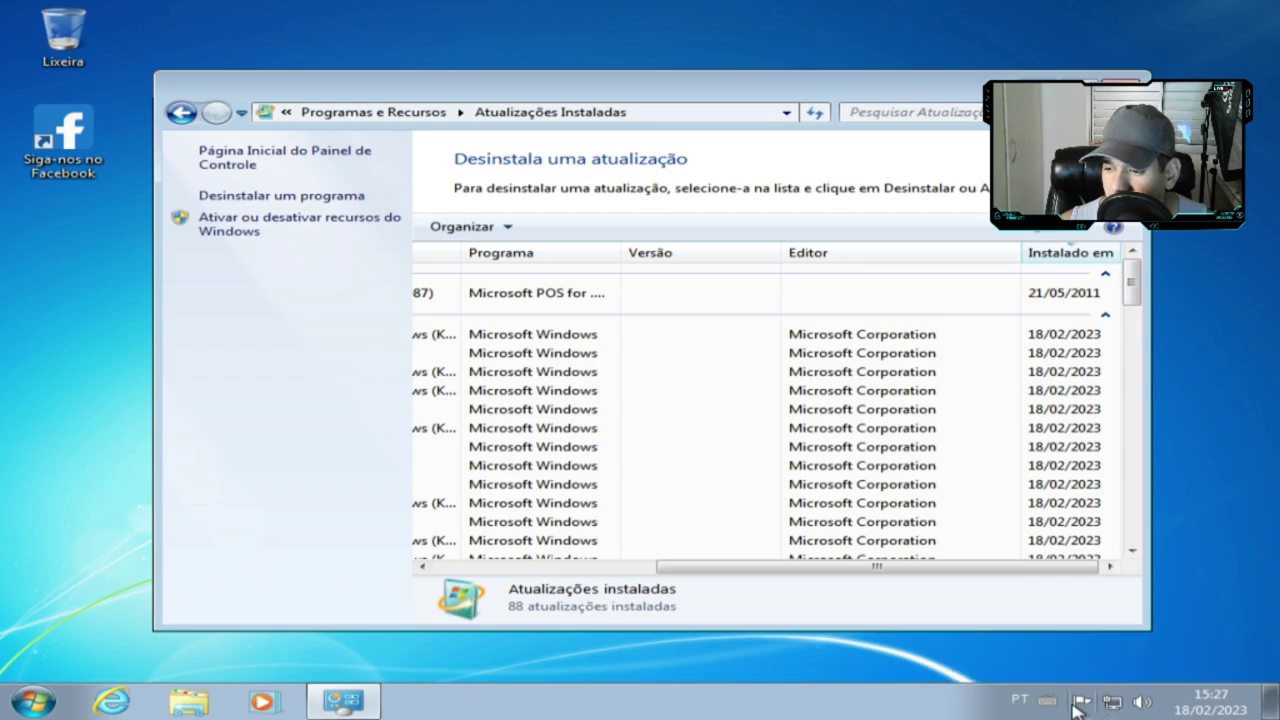
# - Switch to Internet Explorer, load the Facebook group from the desktop shortcut in it, and maximize the browser window
pyautogui.click(113, 703)
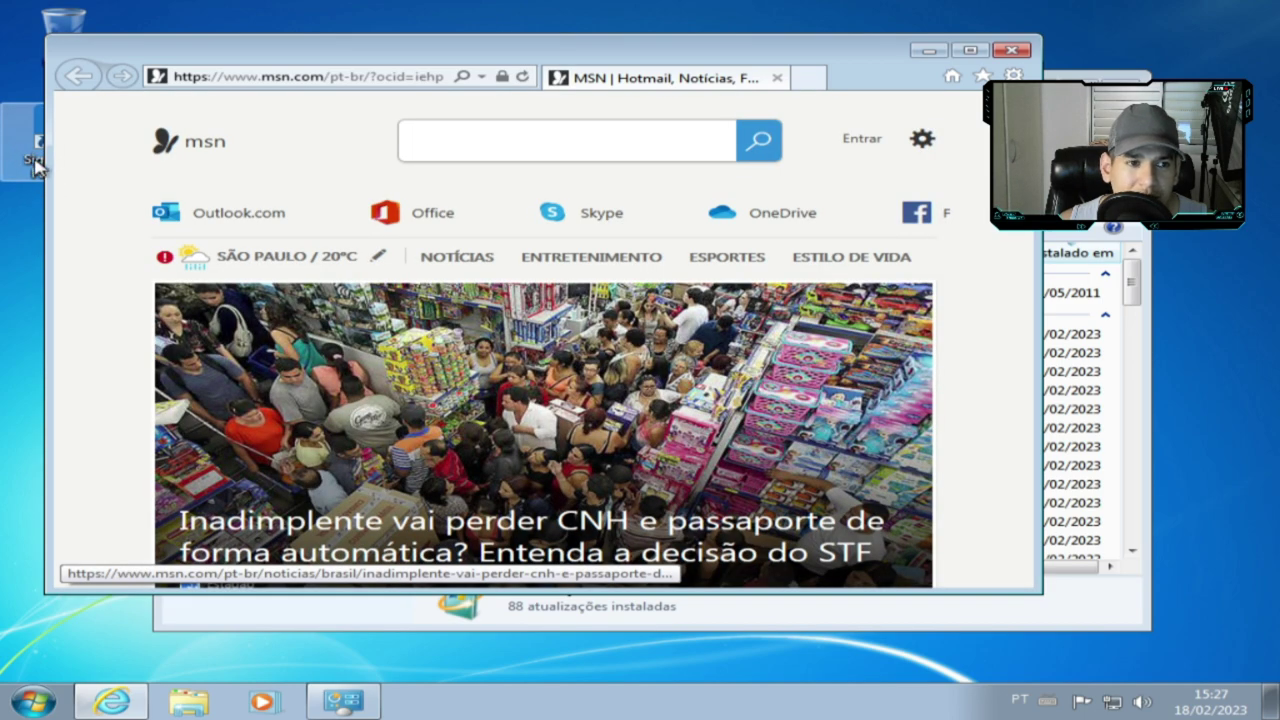
pyautogui.moveTo(35, 165); pyautogui.dragTo(95, 150)
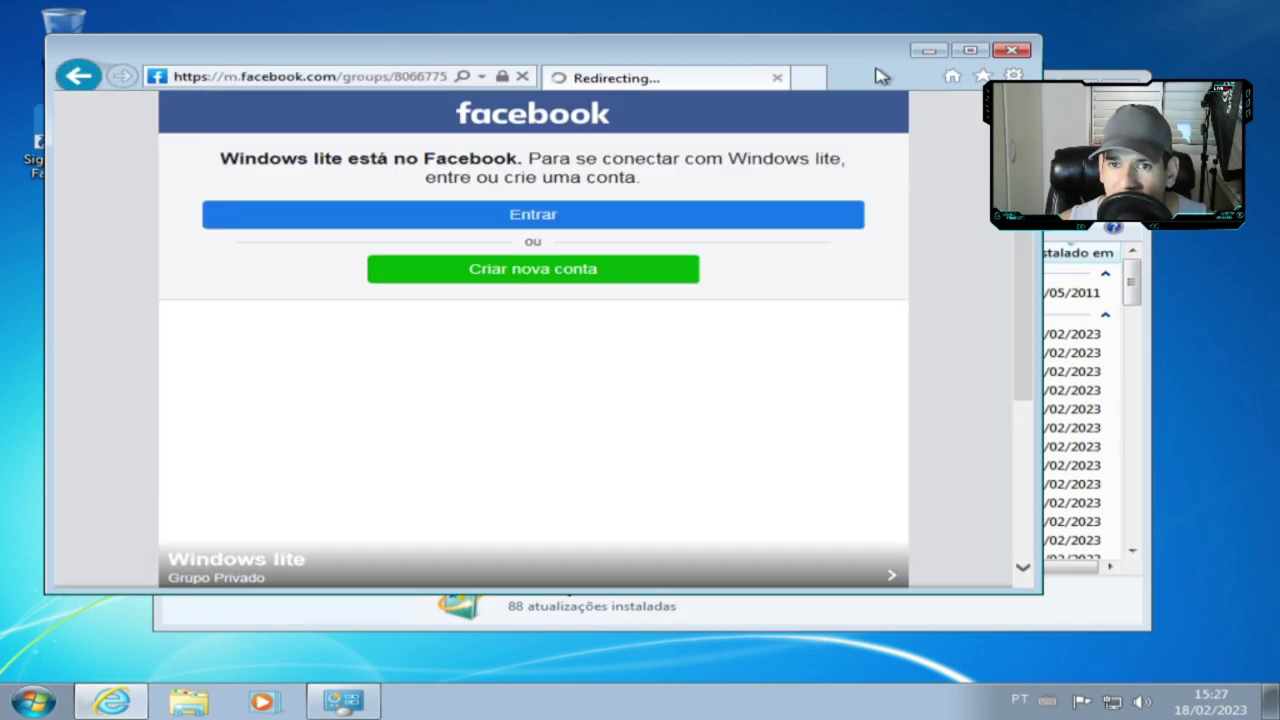
pyautogui.click(968, 52)
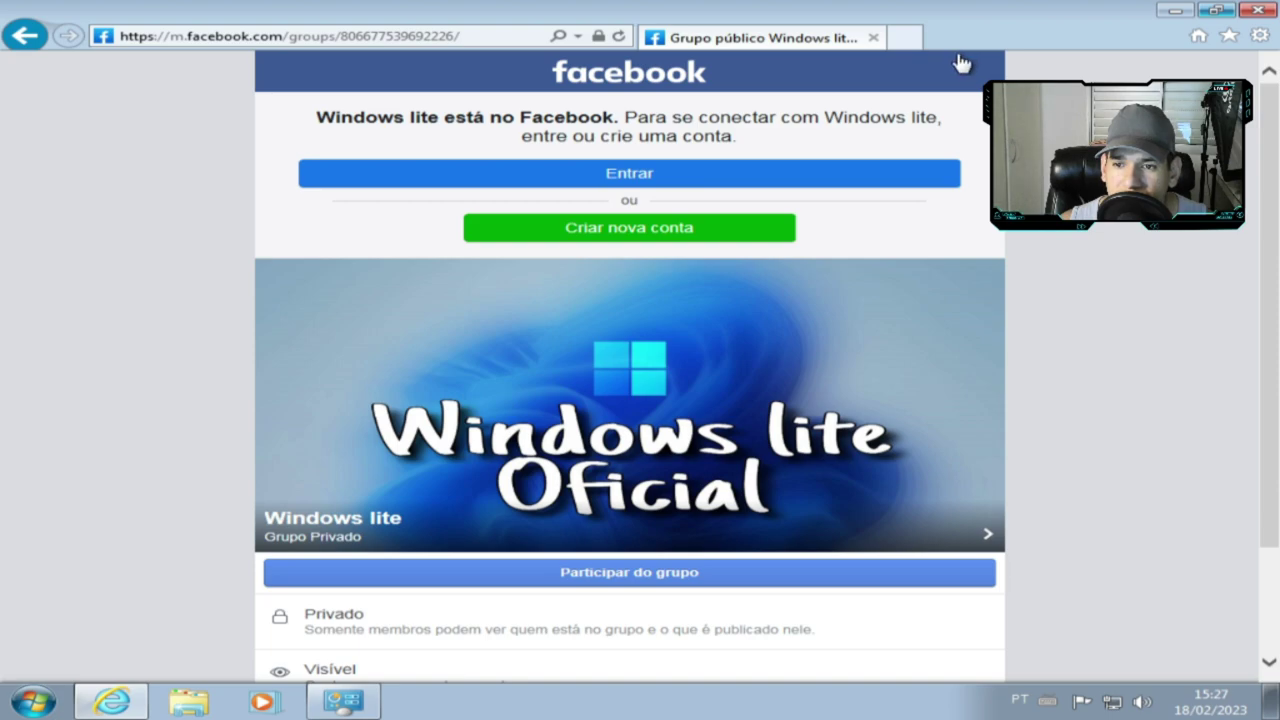
# - Go from the Facebook group to the Microsoft Edge download page and look over the start of its license terms
pyautogui.click(412, 38)
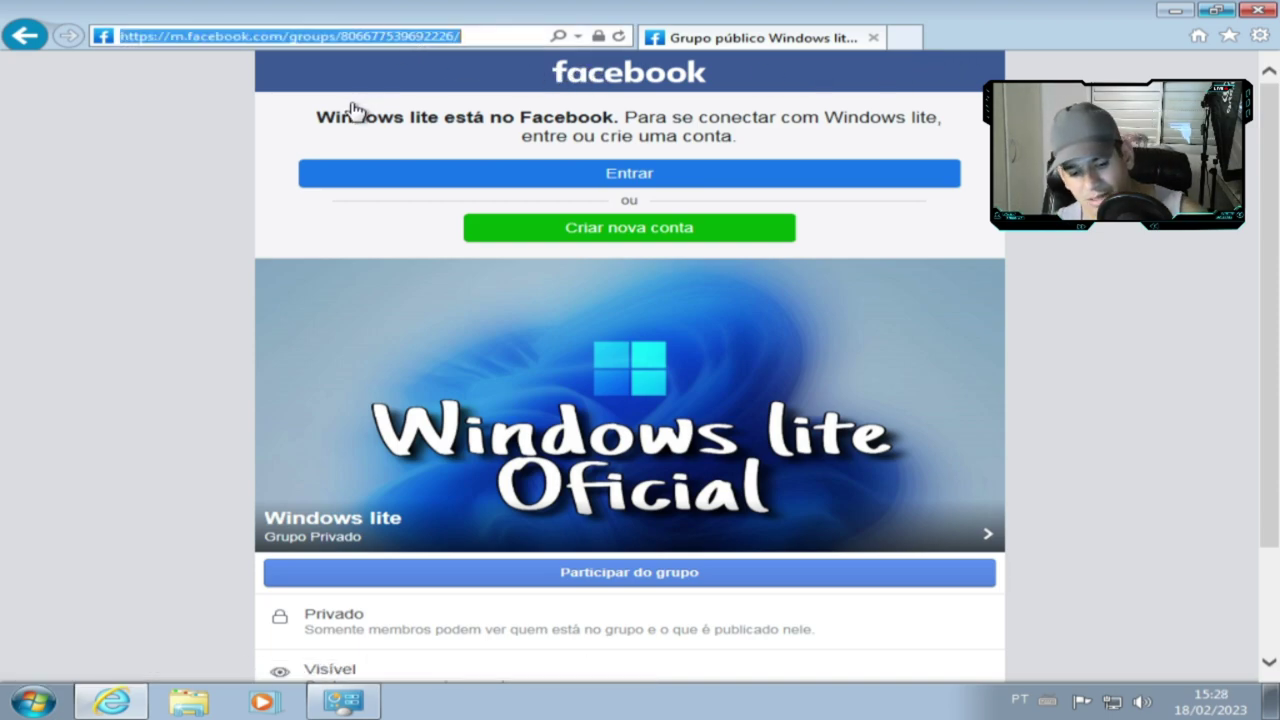
pyautogui.write('eg')
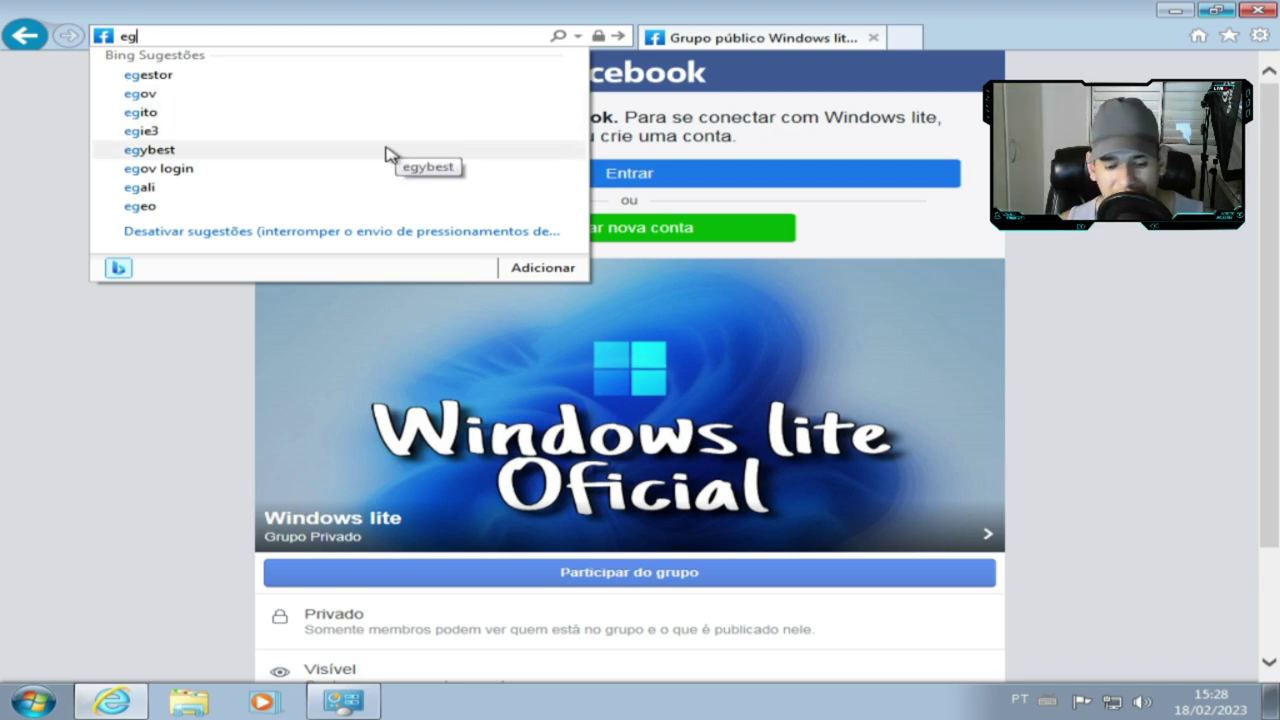
pyautogui.write('ge')
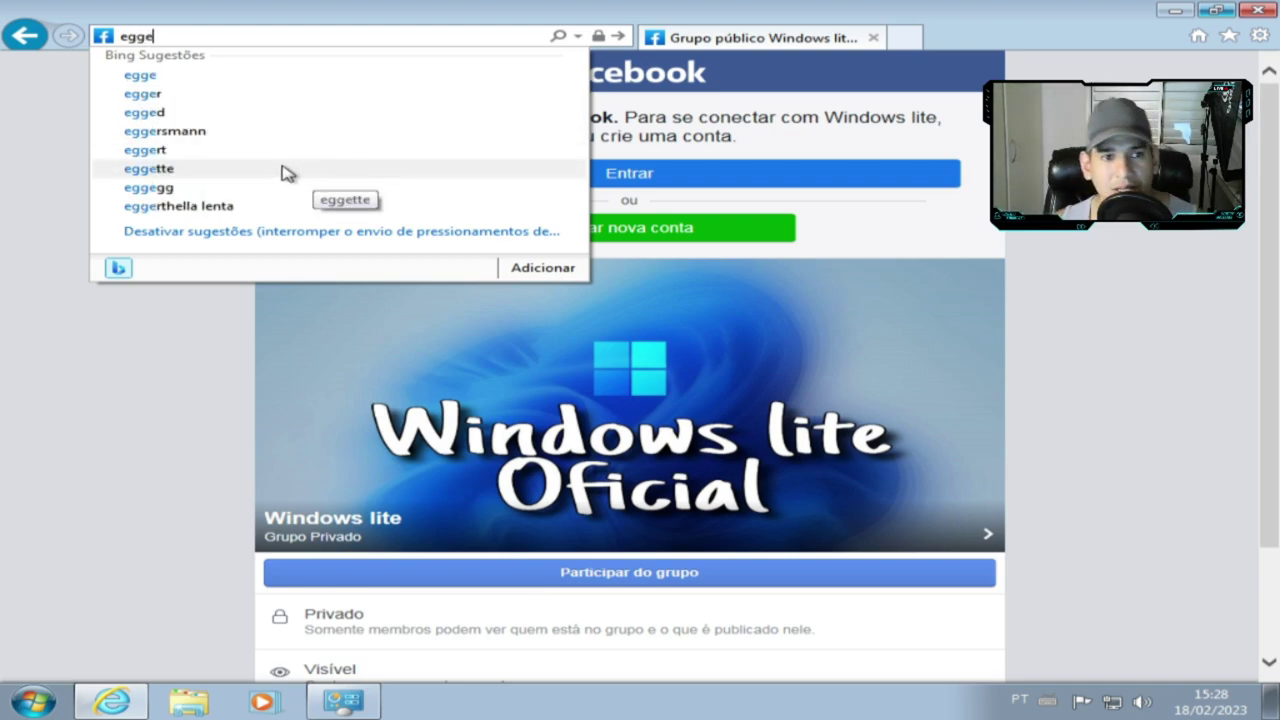
pyautogui.press('Return')
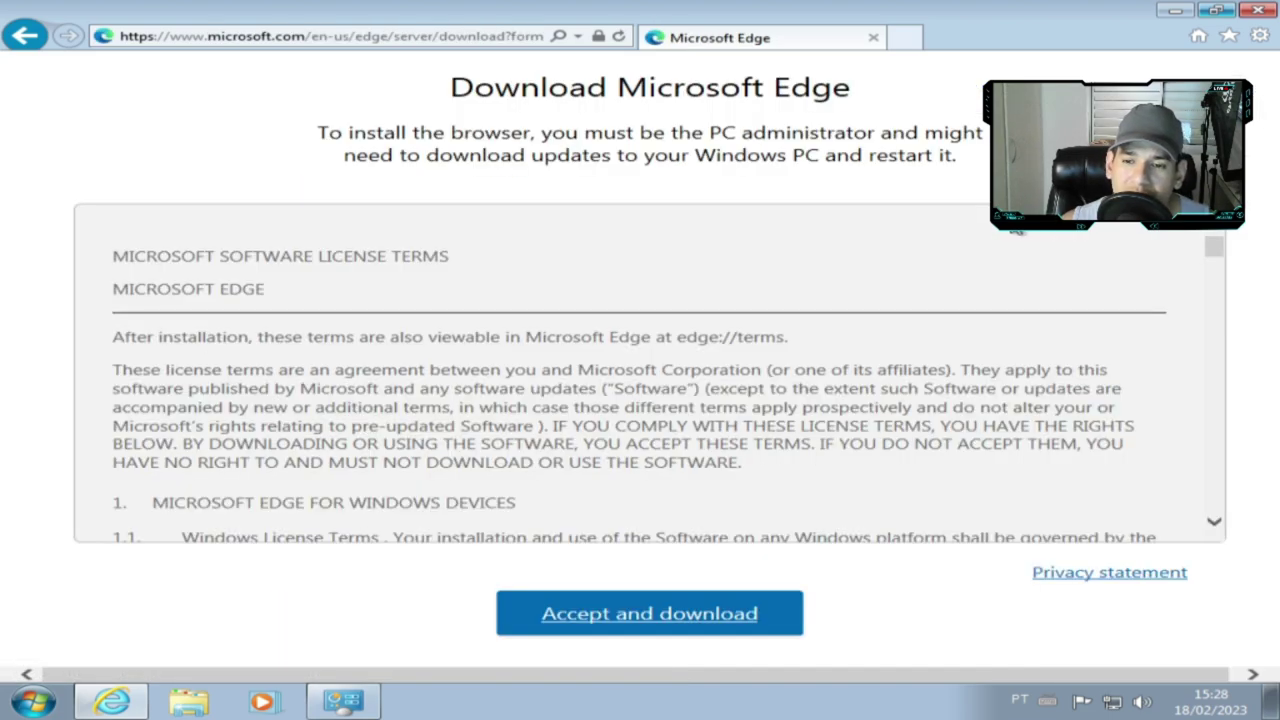
pyautogui.scroll(-1, 1088, 277)
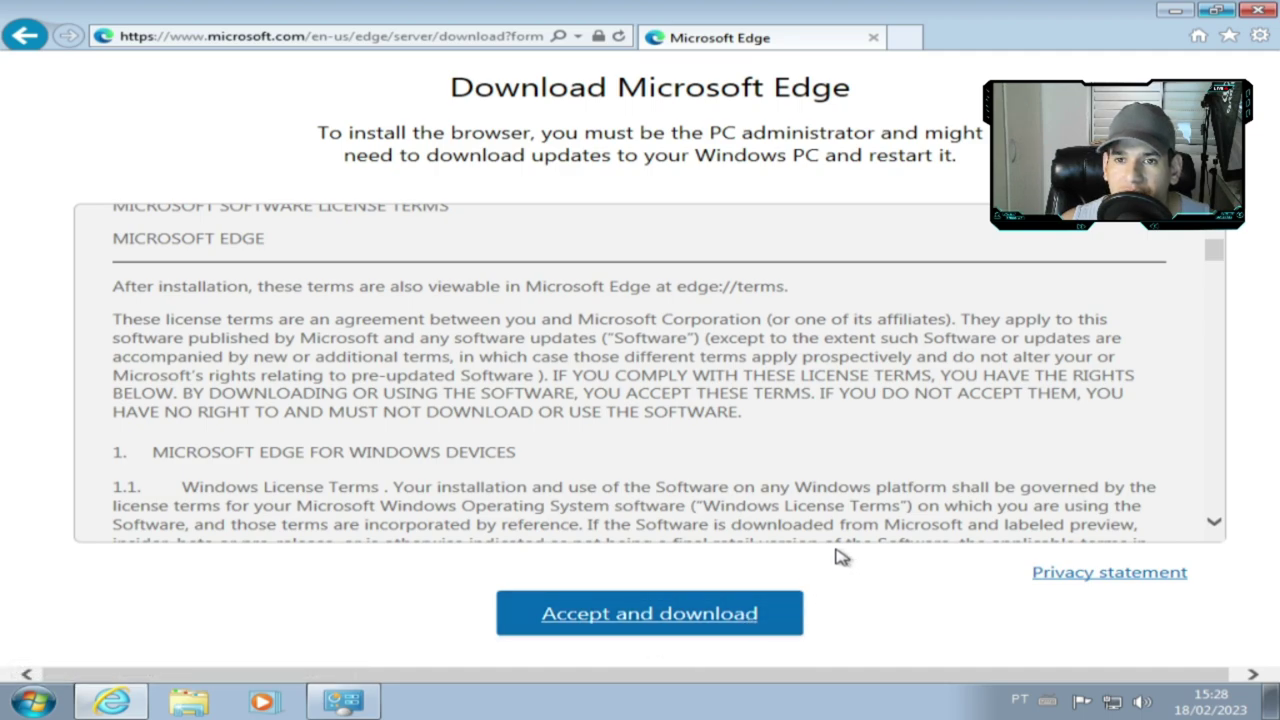
pyautogui.scroll(1, 775, 360)
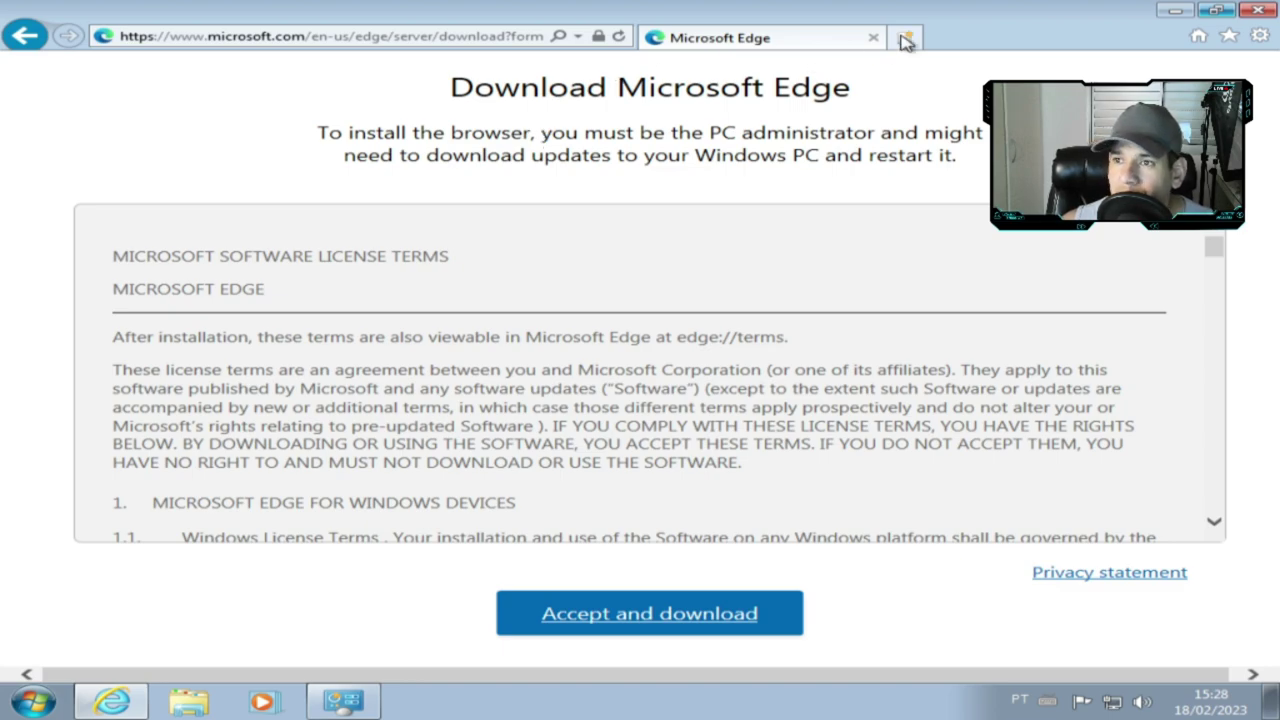
# - Open a new browser tab alongside the Microsoft Edge download page
pyautogui.click(905, 40)
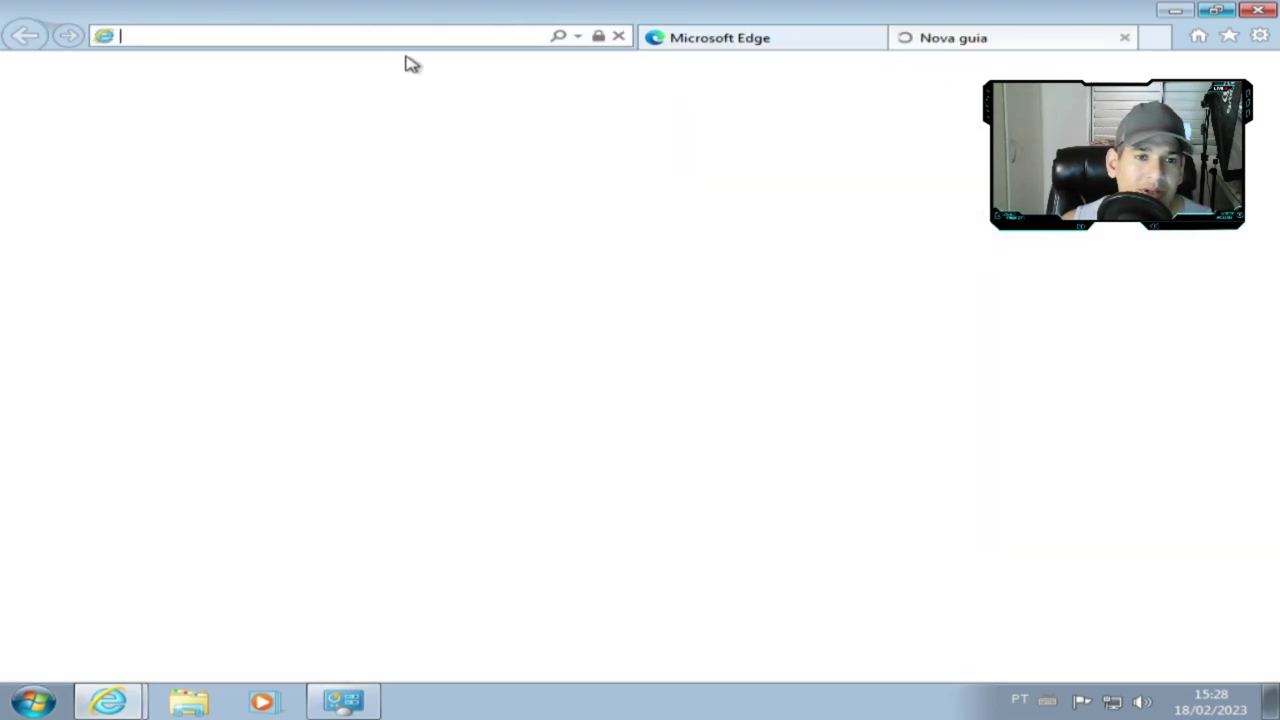